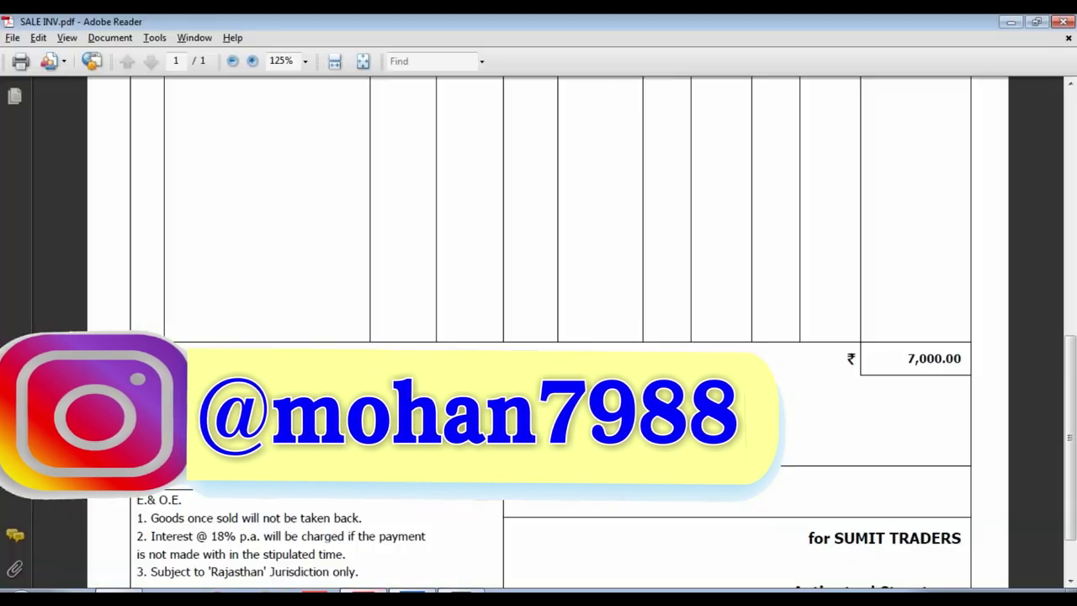
# - Examine the Shyam Trading Company tax invoice in SALE INV.pdf, including the keyboard quantity, tax summary and grand total
pyautogui.scroll(10, 547, 337)
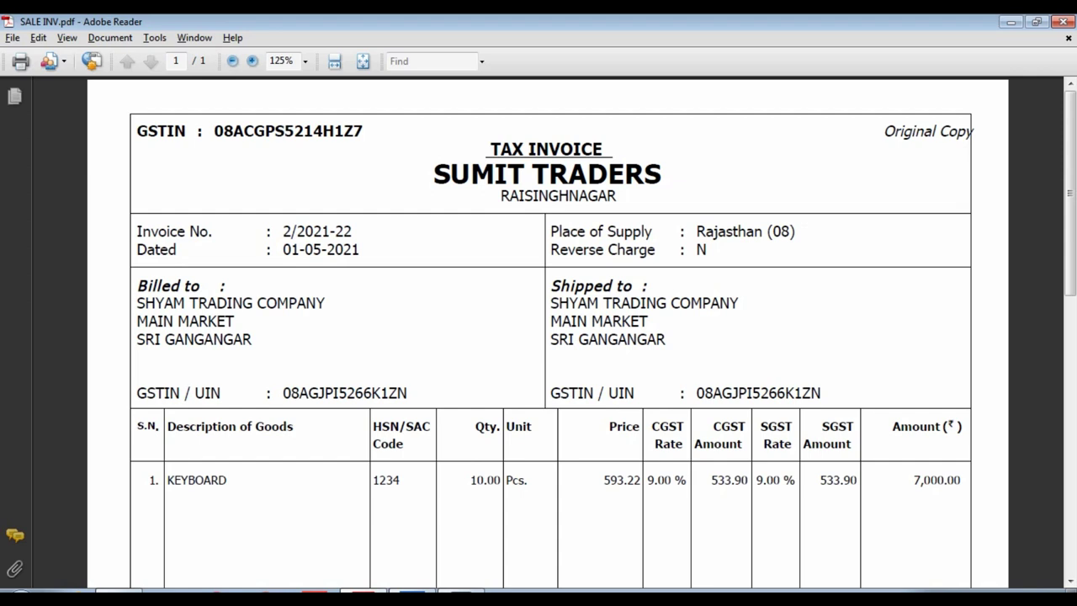
pyautogui.scroll(-10, 547, 337)
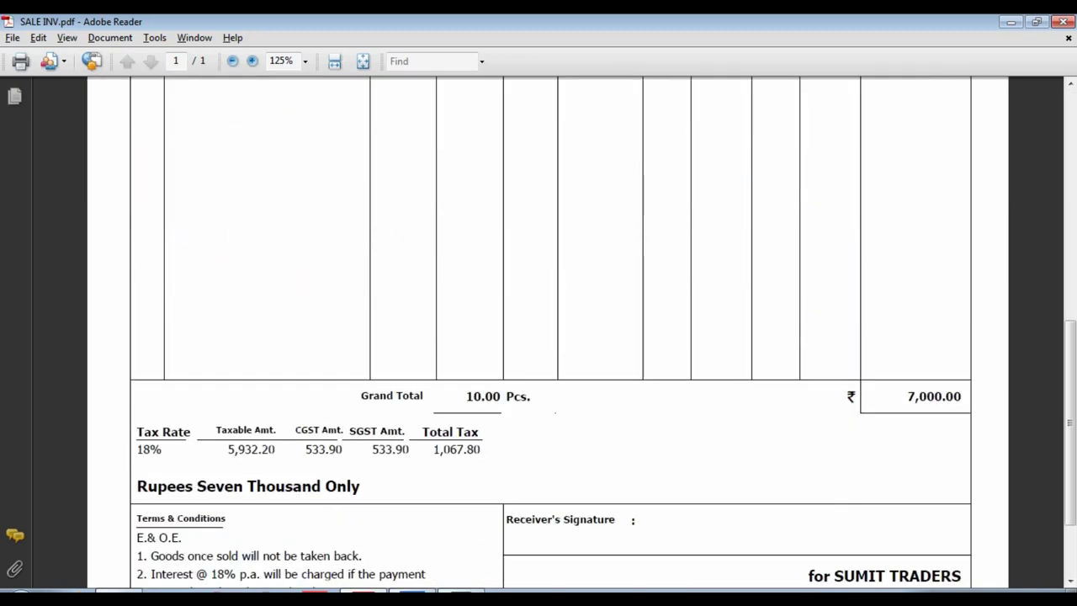
pyautogui.scroll(8, 547, 337)
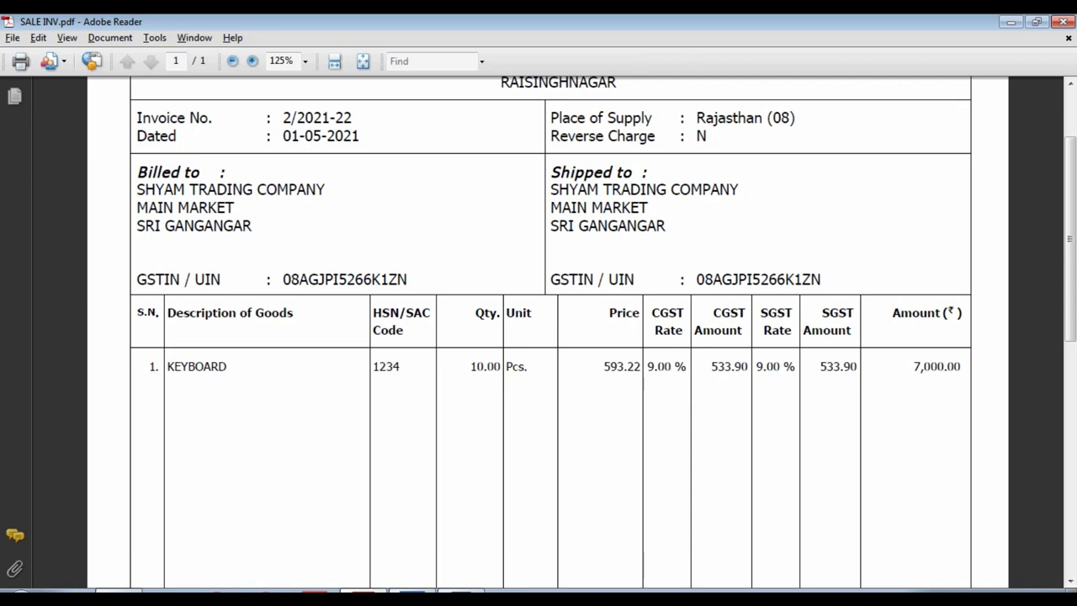
pyautogui.scroll(3, 551, 329)
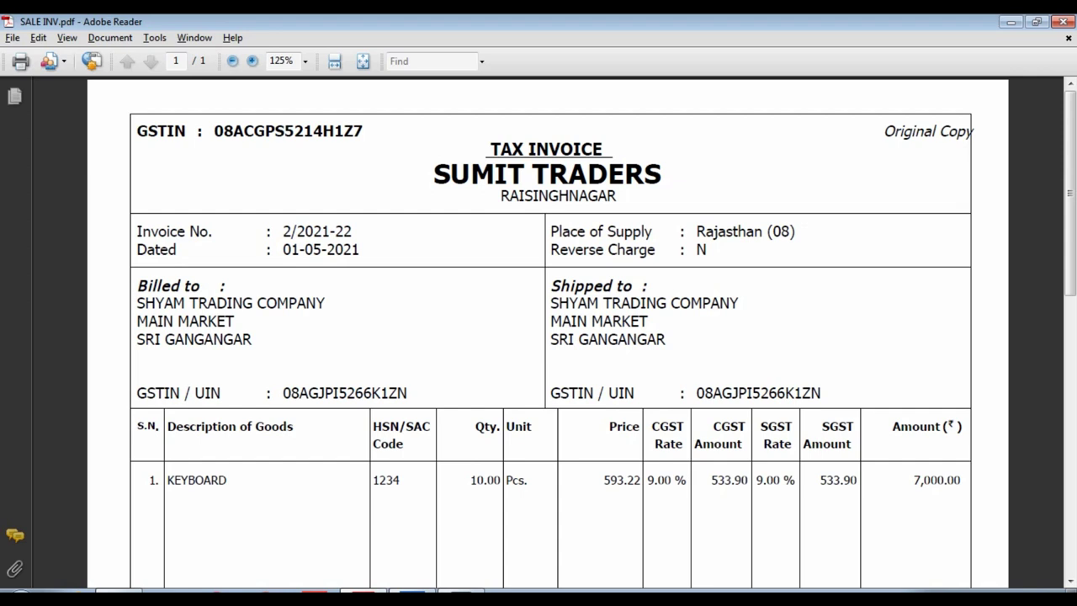
pyautogui.click(411, 591)
pyautogui.scroll(-3, 547, 336)
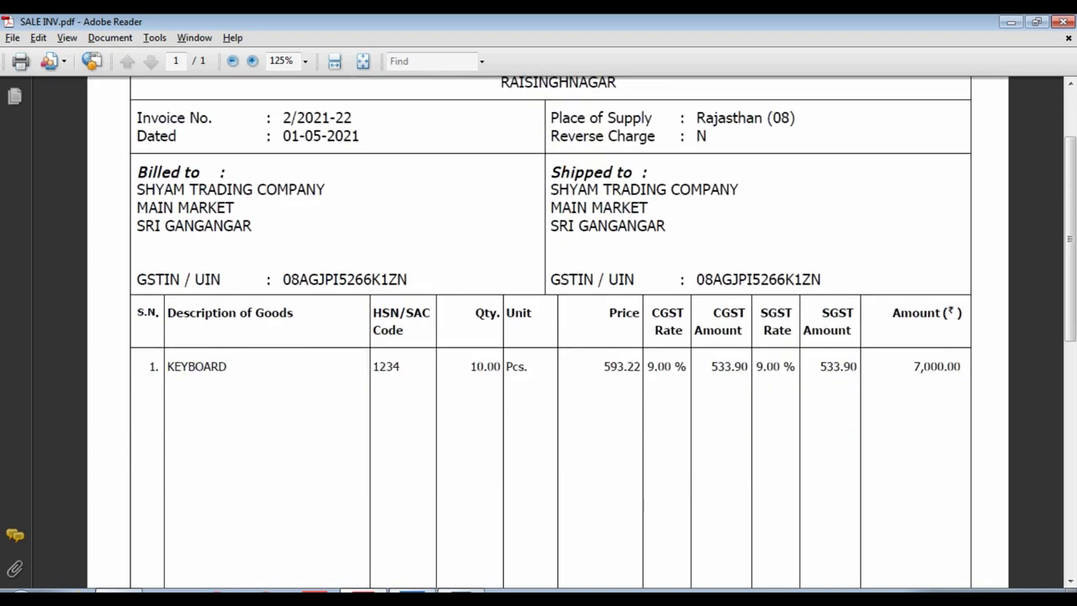
pyautogui.scroll(2, 547, 337)
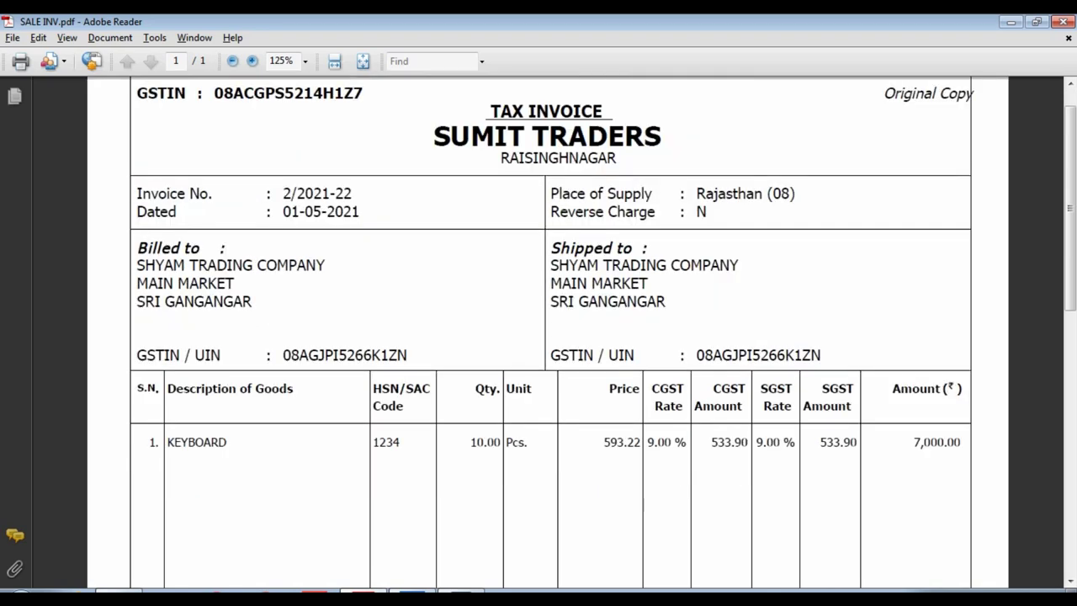
pyautogui.scroll(-1, 547, 337)
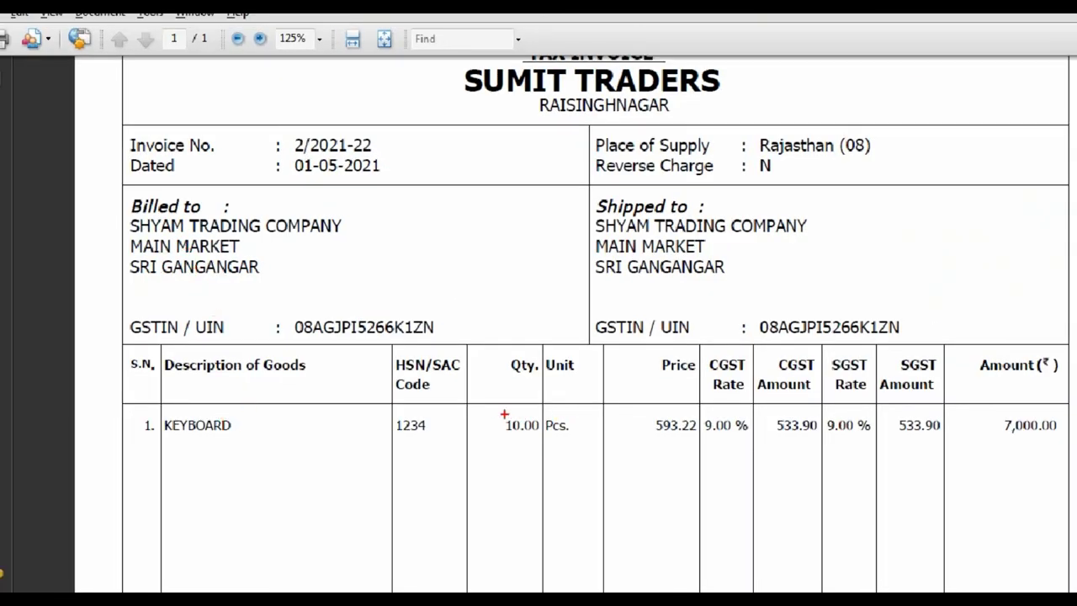
pyautogui.moveTo(492, 409)
pyautogui.mouseDown()
pyautogui.moveTo(532, 436)
pyautogui.moveTo(577, 444)
pyautogui.mouseUp()
pyautogui.scroll(-5, 547, 337)
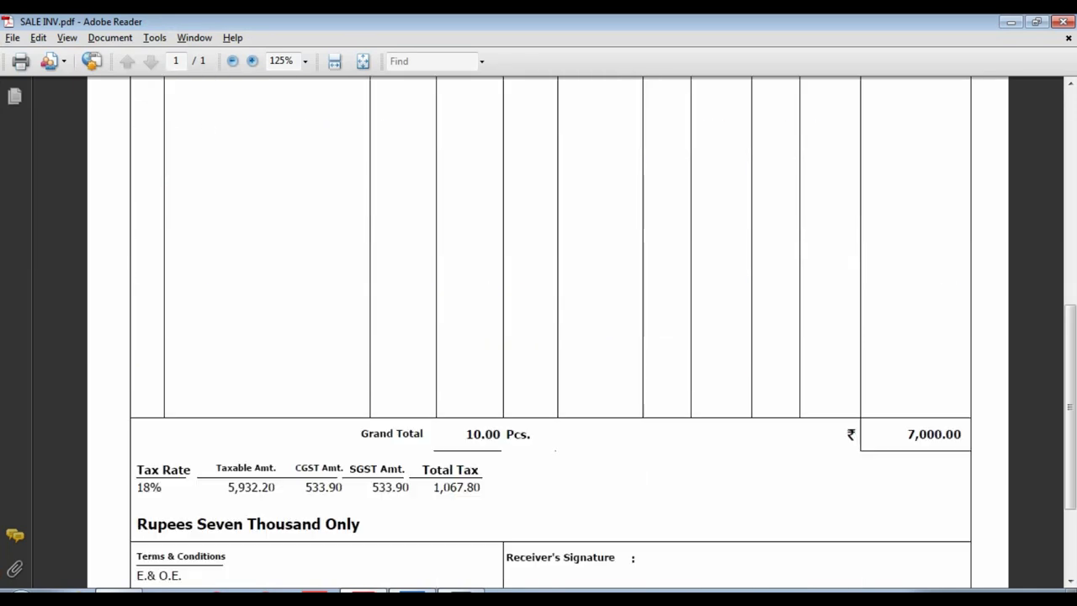
pyautogui.scroll(-3, 548, 337)
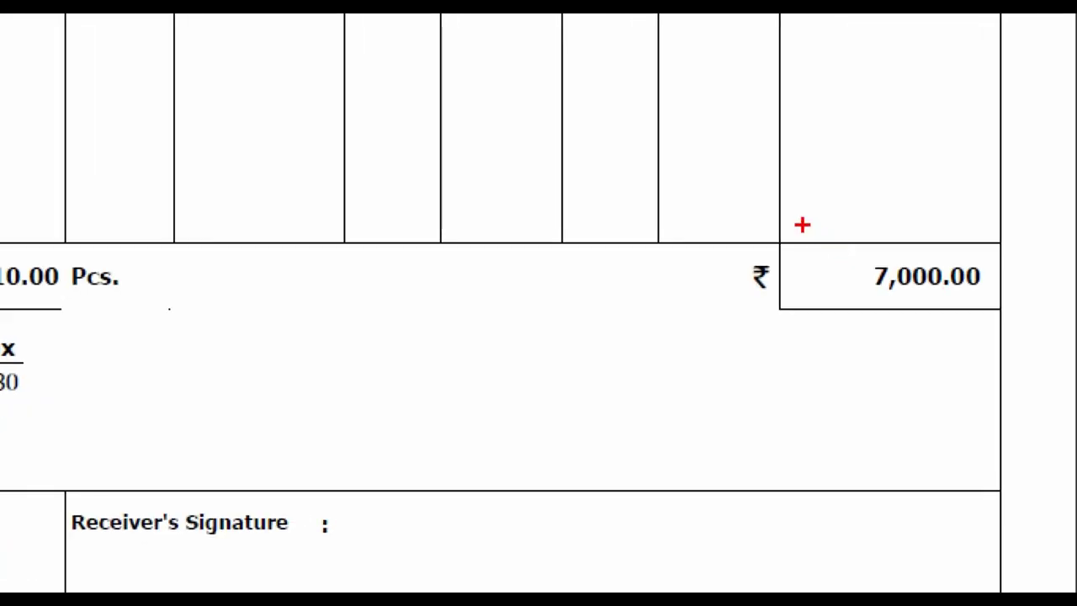
pyautogui.moveTo(871, 257); pyautogui.dragTo(973, 320)
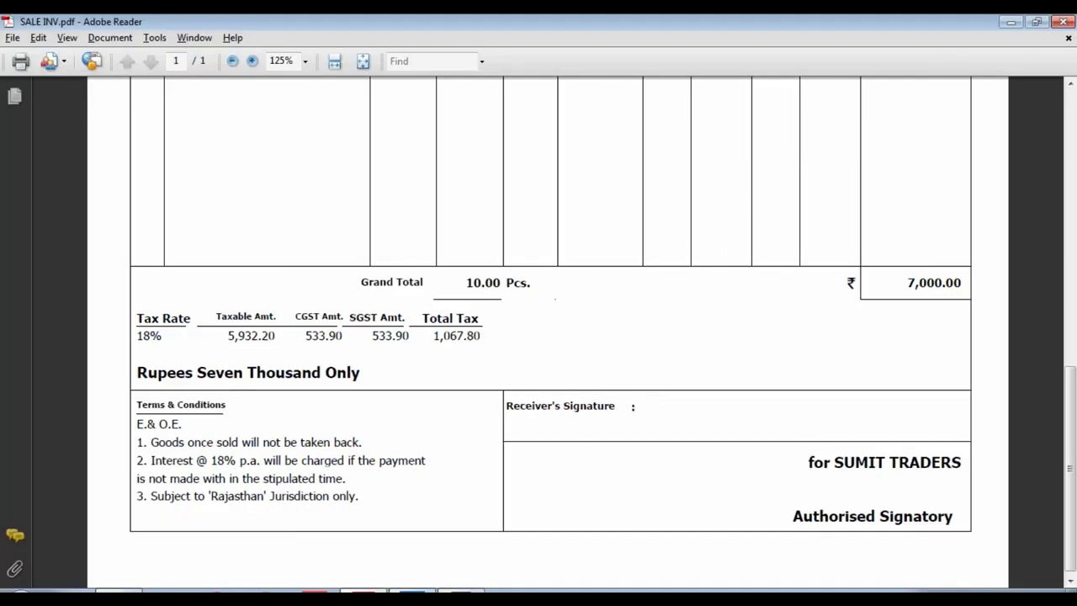
pyautogui.scroll(10, 550, 337)
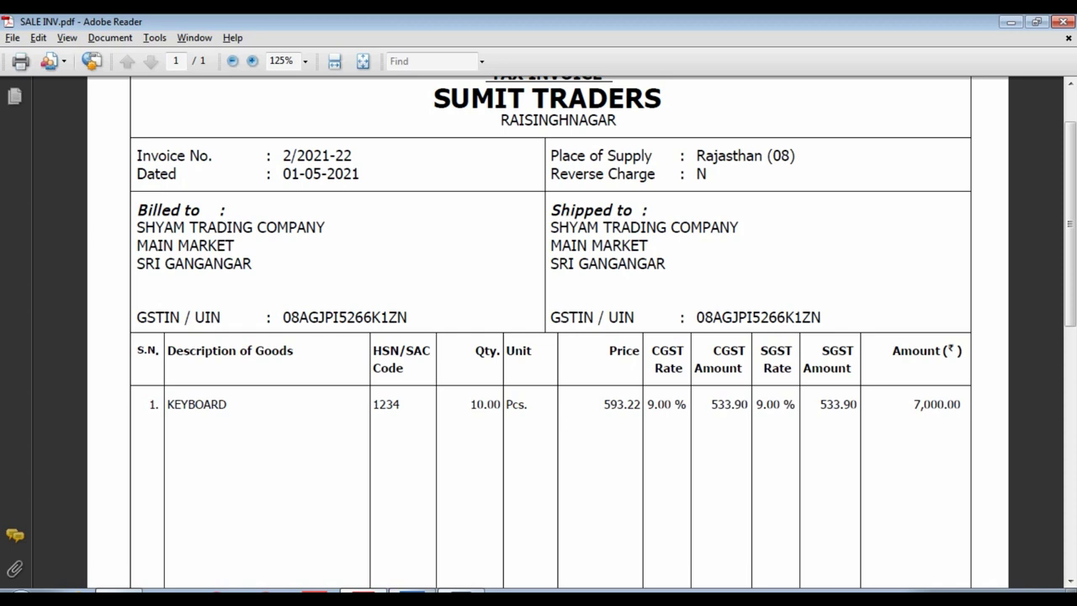
# - Switch to TallyPrime and start a new Credit Note voucher
pyautogui.hotkey('alt', 'Tab')
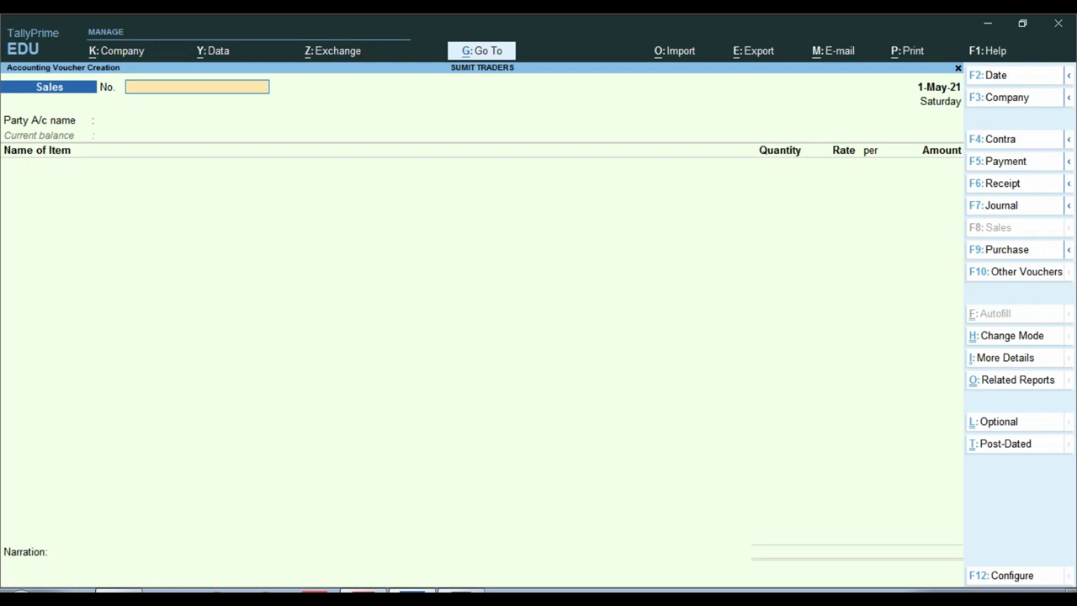
pyautogui.hotkey('ctrl', 'h')
pyautogui.press('Return')
pyautogui.press('ctrl')
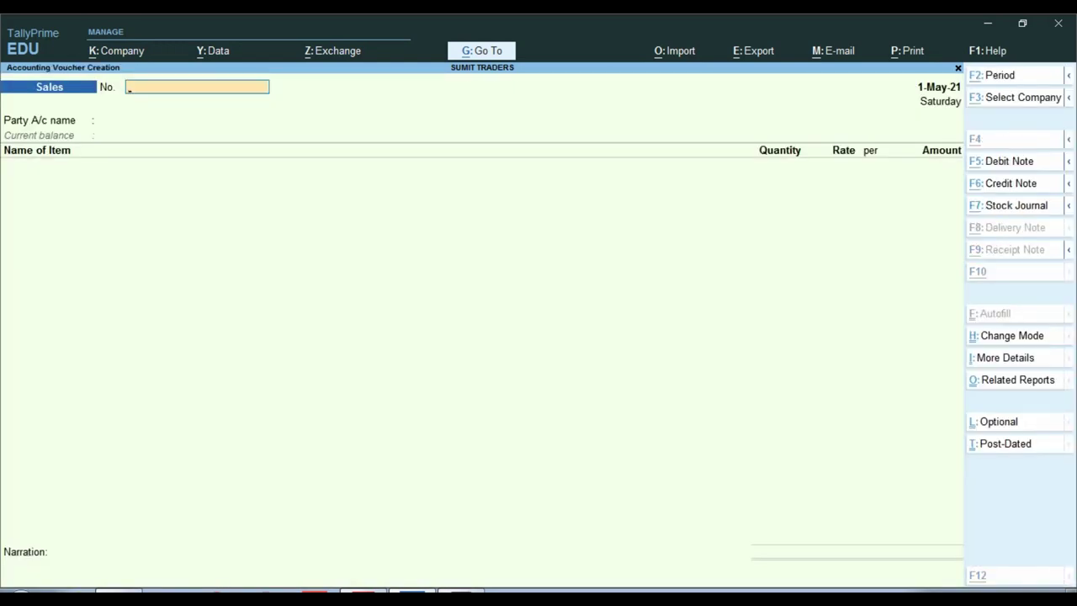
pyautogui.hotkey('ctrl', 'F6')
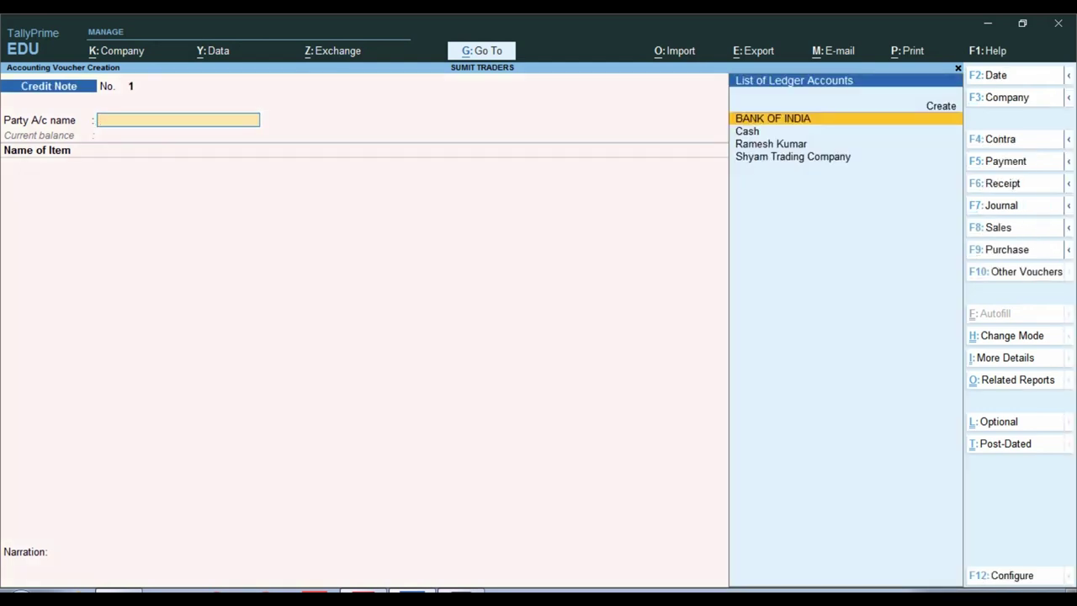
# - Change the credit note's voucher mode to As Voucher
pyautogui.hotkey('ctrl', 'h')
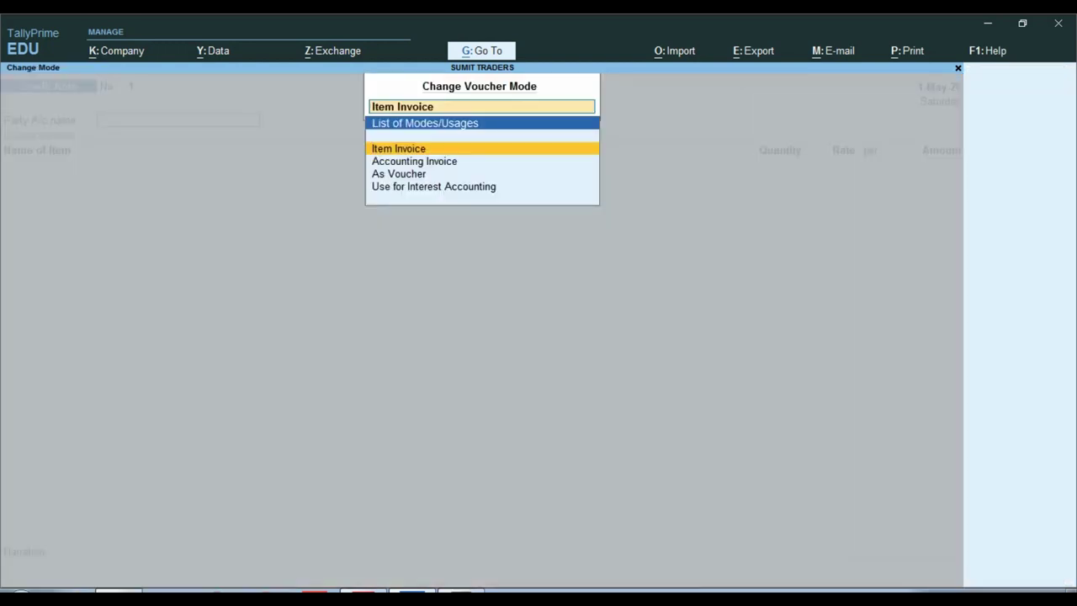
pyautogui.press('Down')
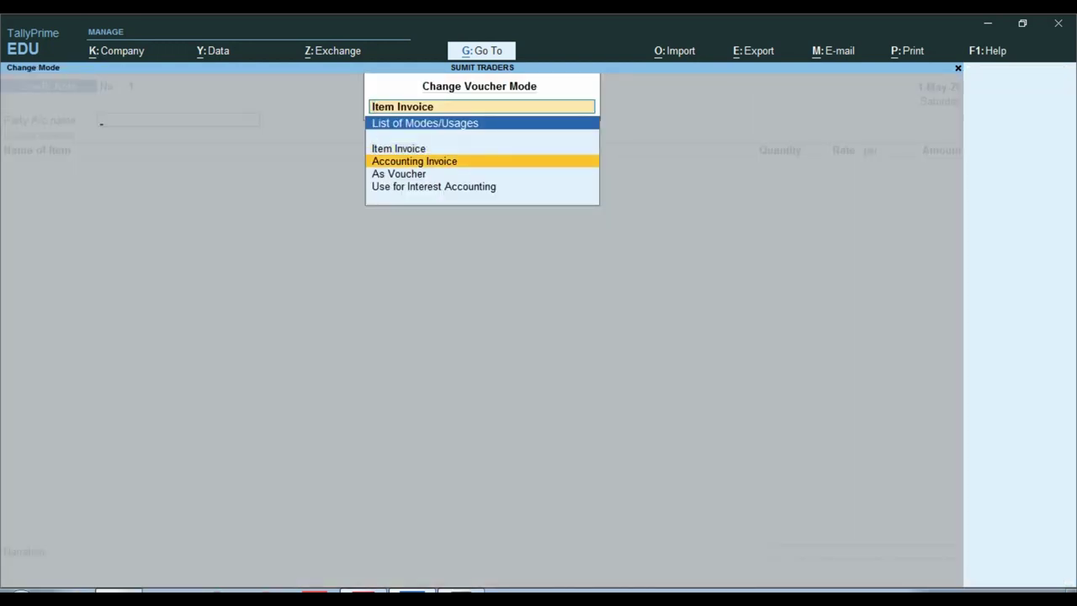
pyautogui.press('Return')
pyautogui.hotkey('ctrl', 'h')
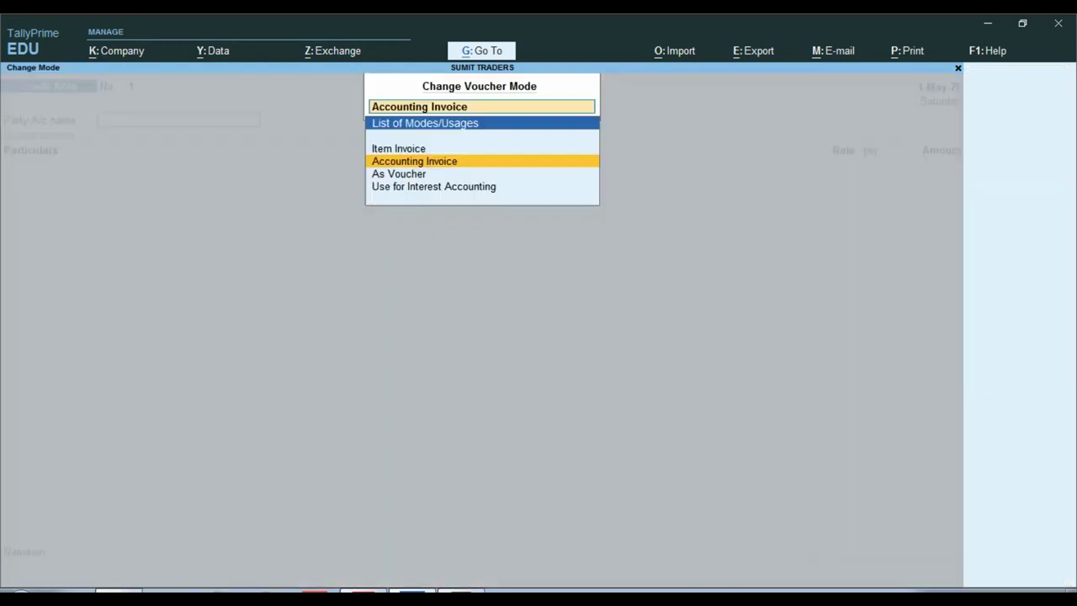
pyautogui.press('Down')
pyautogui.press('Return')
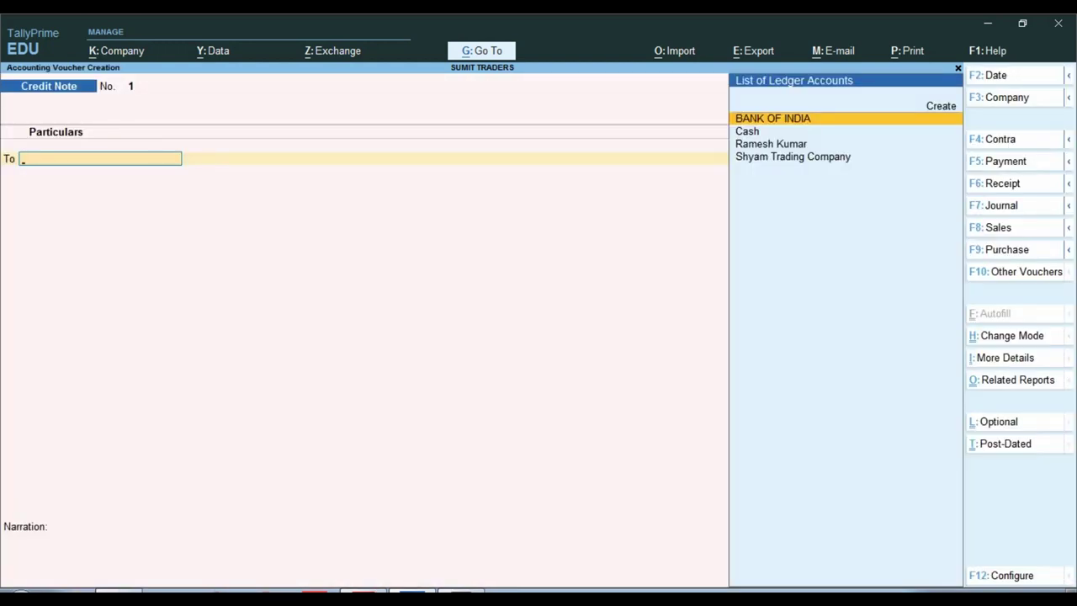
# - Credit Shyam Trading Company with 100.00 in the credit note, using On Account as the bill reference
pyautogui.press('Down')
pyautogui.press('Down')
pyautogui.press('Down')
pyautogui.press('Return')
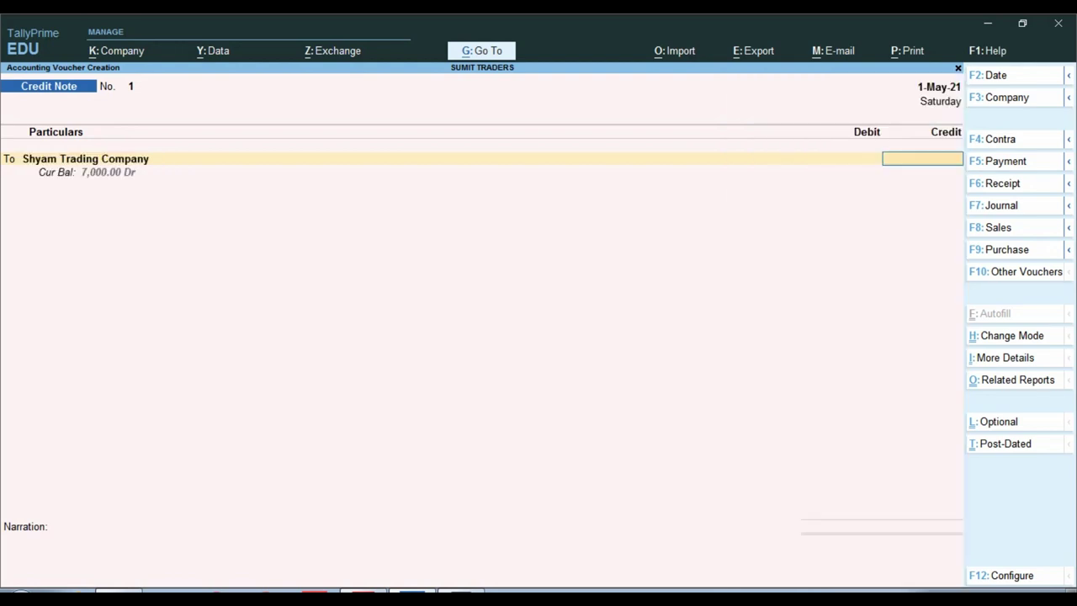
pyautogui.write('1000')
pyautogui.press('Return')
pyautogui.press('Down')
pyautogui.press('Down')
pyautogui.press('Return')
pyautogui.press('Return')
pyautogui.press('Return')
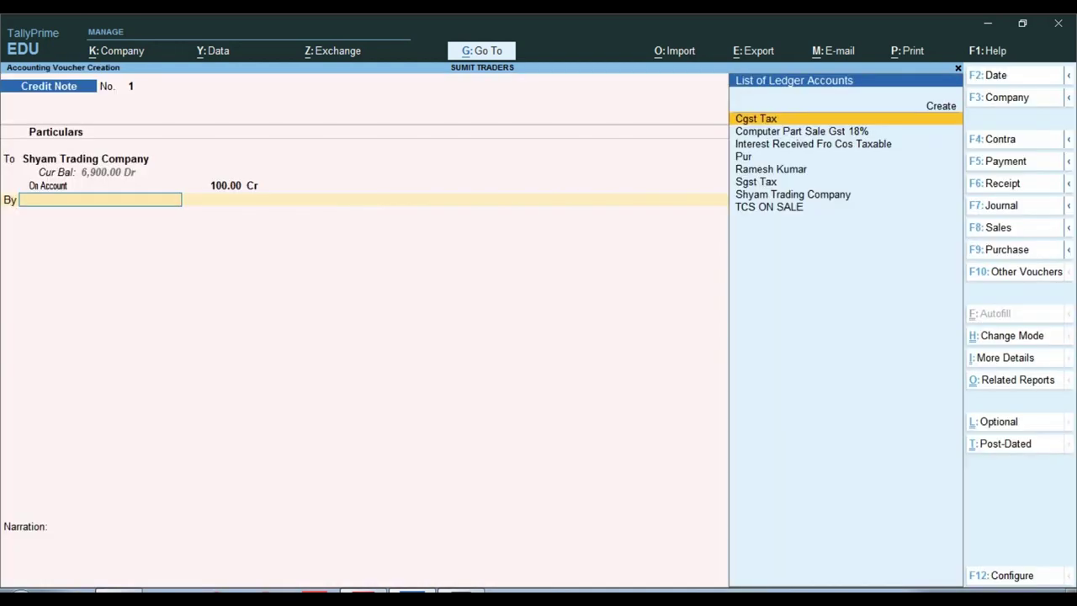
# - Create a new ledger named Rate Diffrence under Indirect Expenses for the credit note's debit line
pyautogui.hotkey('alt', 'c')
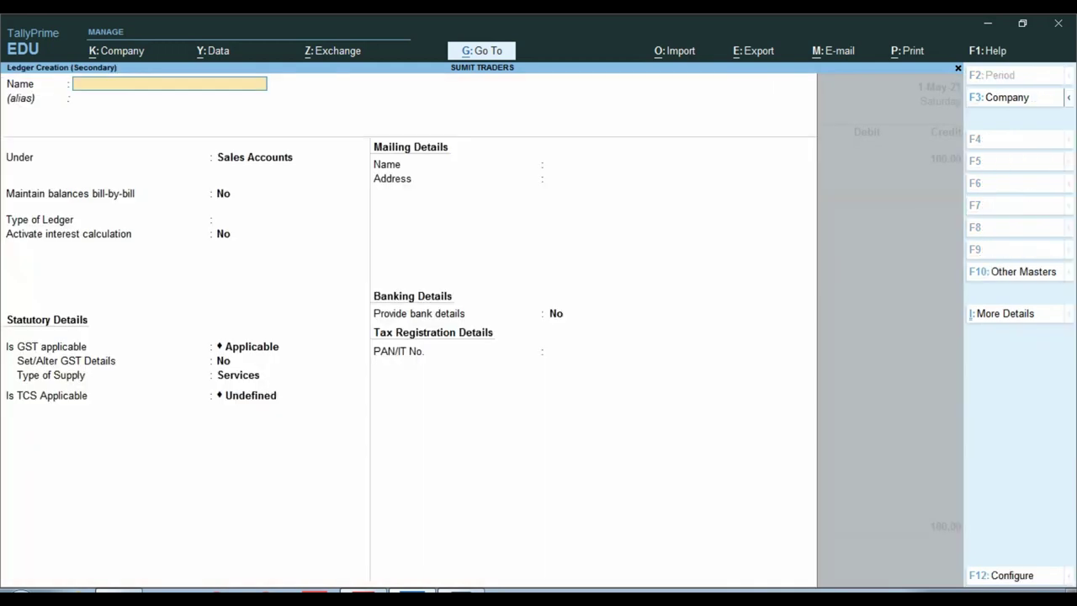
pyautogui.write('Rate Diffrence')
pyautogui.press('Return')
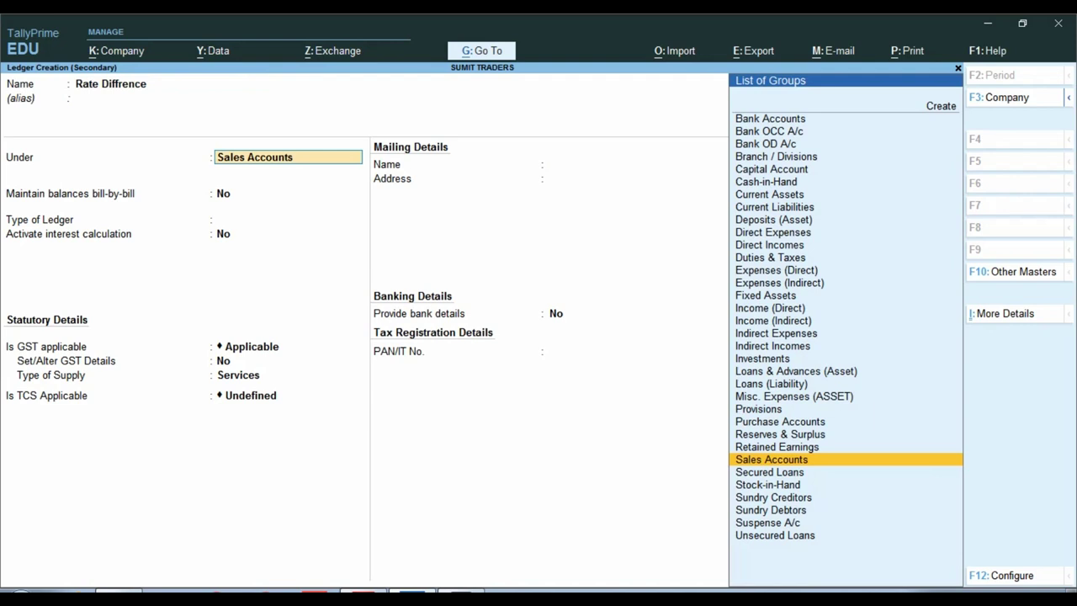
pyautogui.write('Ind')
pyautogui.press('Down')
pyautogui.press('Down')
pyautogui.press('Return')
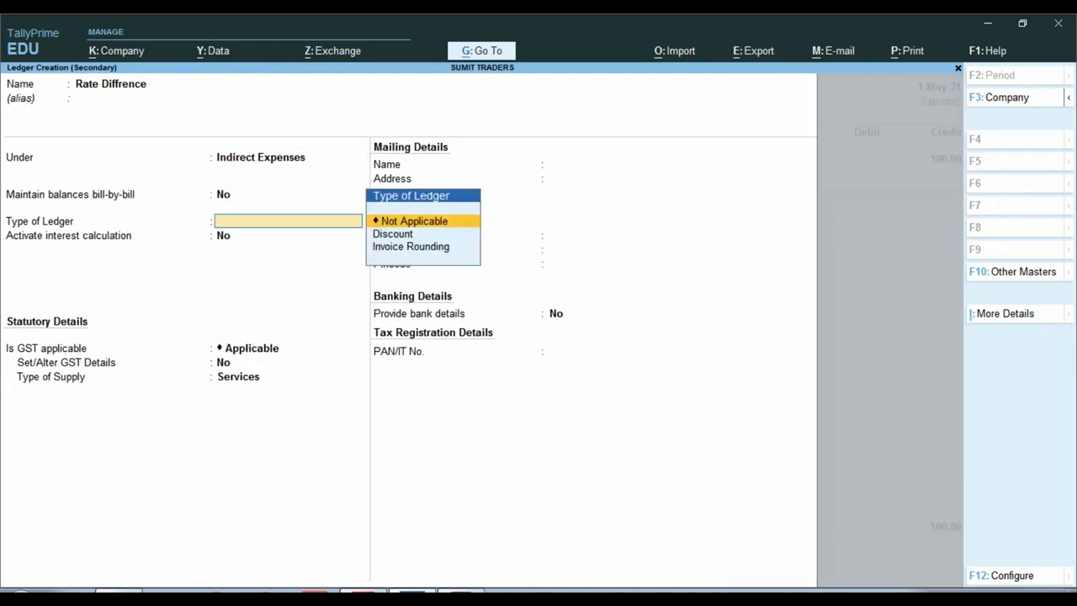
# - Set the ledger's type, GST applicability and assessable value inclusion to Not Applicable, and save the ledger
pyautogui.press('Return')
pyautogui.press('Return')
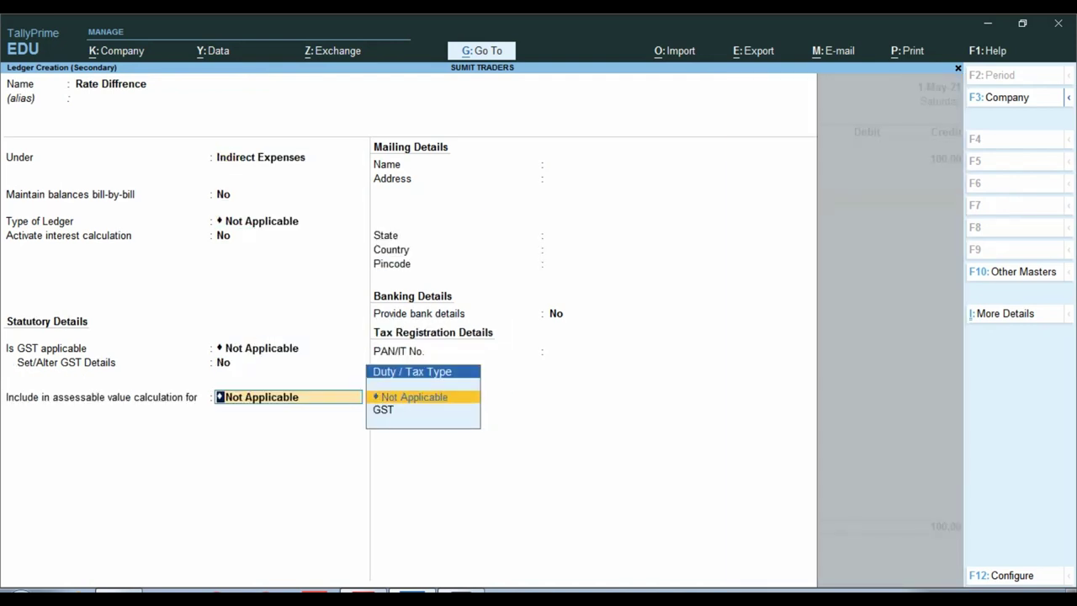
pyautogui.press('Return')
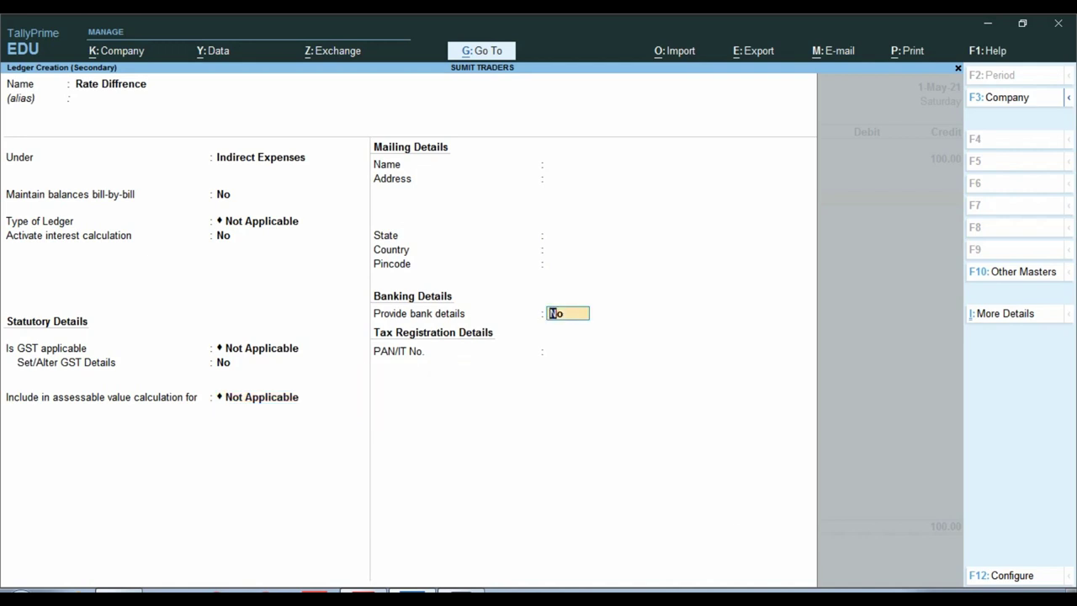
pyautogui.hotkey('ctrl', 'a')
# - Debit Rate Diffrence with 100.00 and save the credit note without a narration
pyautogui.press('Return')
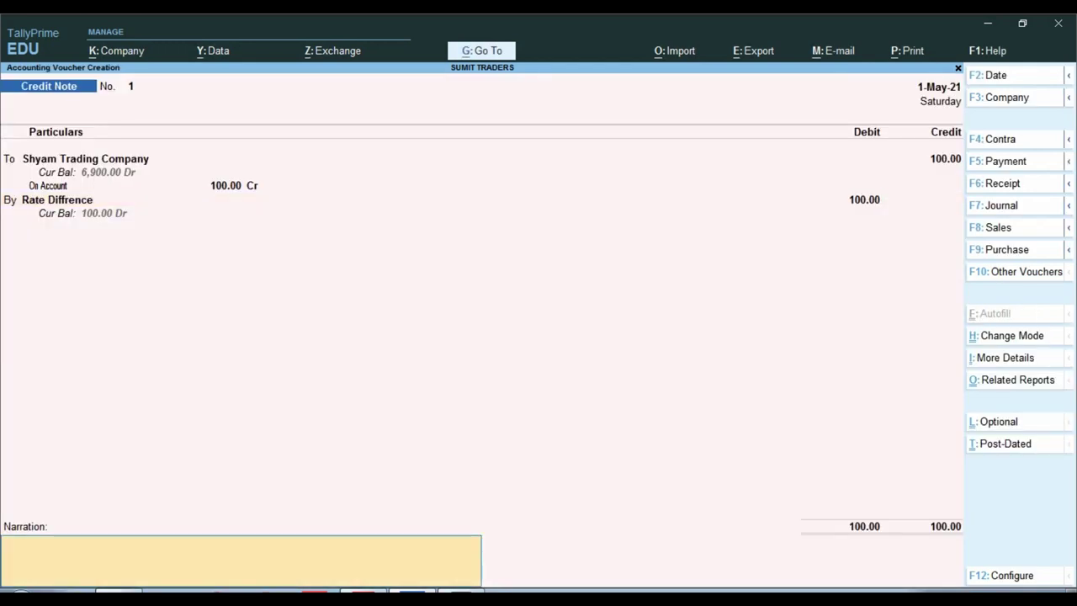
pyautogui.press('Return')
pyautogui.press('Return')
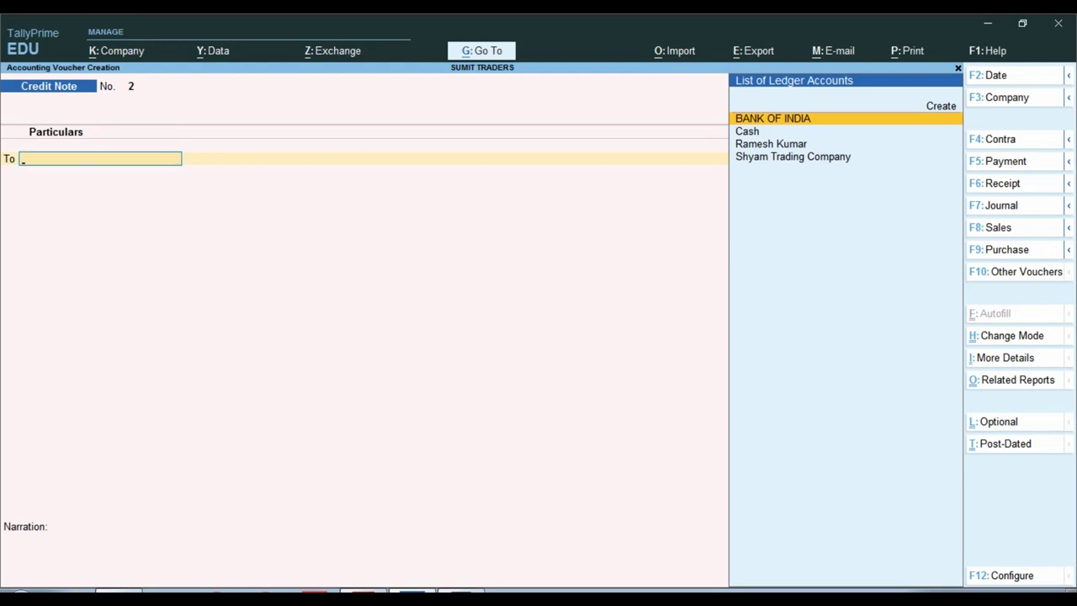
# - Switch to Adobe Reader and examine the sales invoice's line item, taxable amount, CGST, SGST and total tax
pyautogui.hotkey('alt', 'Tab')
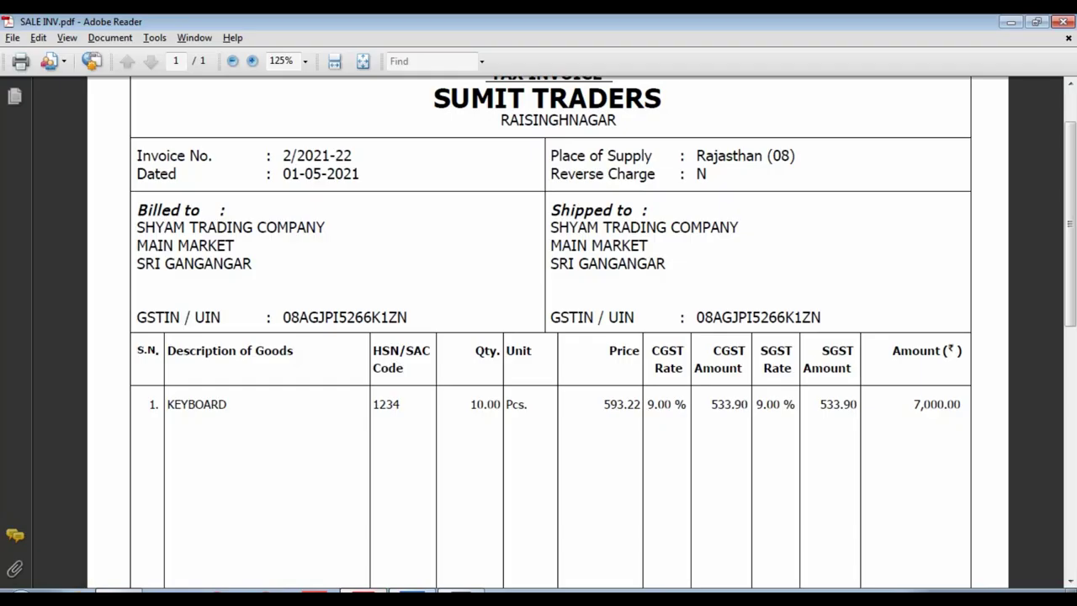
pyautogui.scroll(-3, 550, 337)
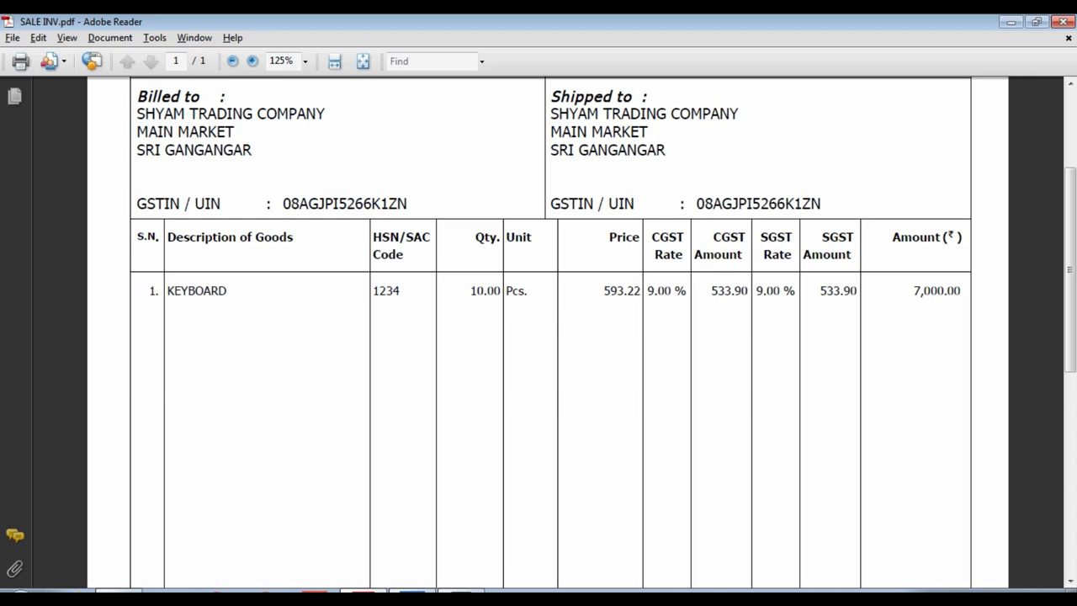
pyautogui.scroll(-10, 550, 337)
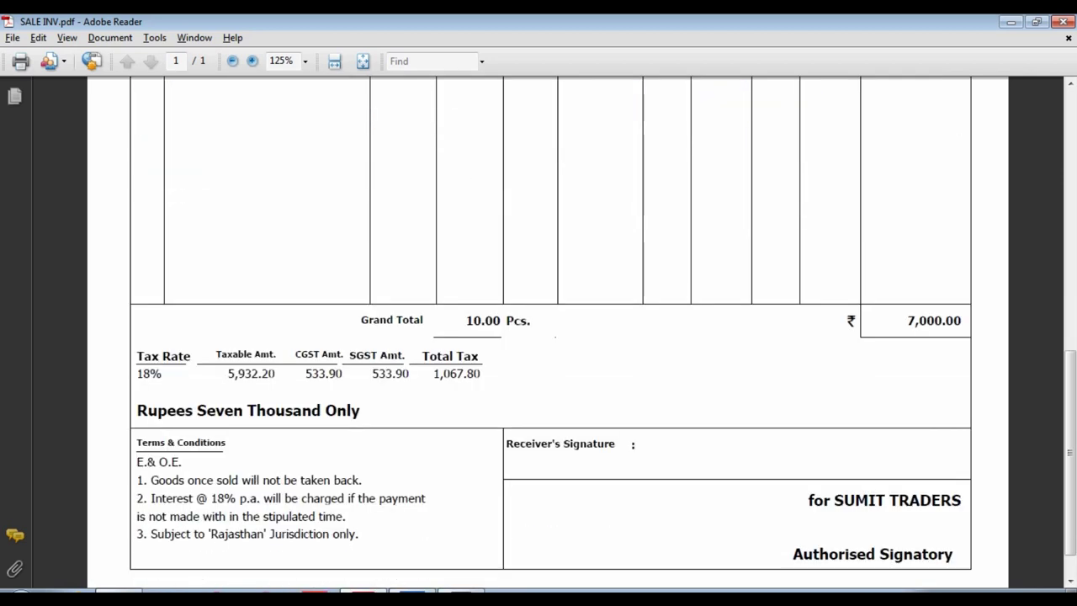
pyautogui.moveTo(225, 374); pyautogui.dragTo(481, 374)
pyautogui.press('Escape')
pyautogui.scroll(10, 547, 336)
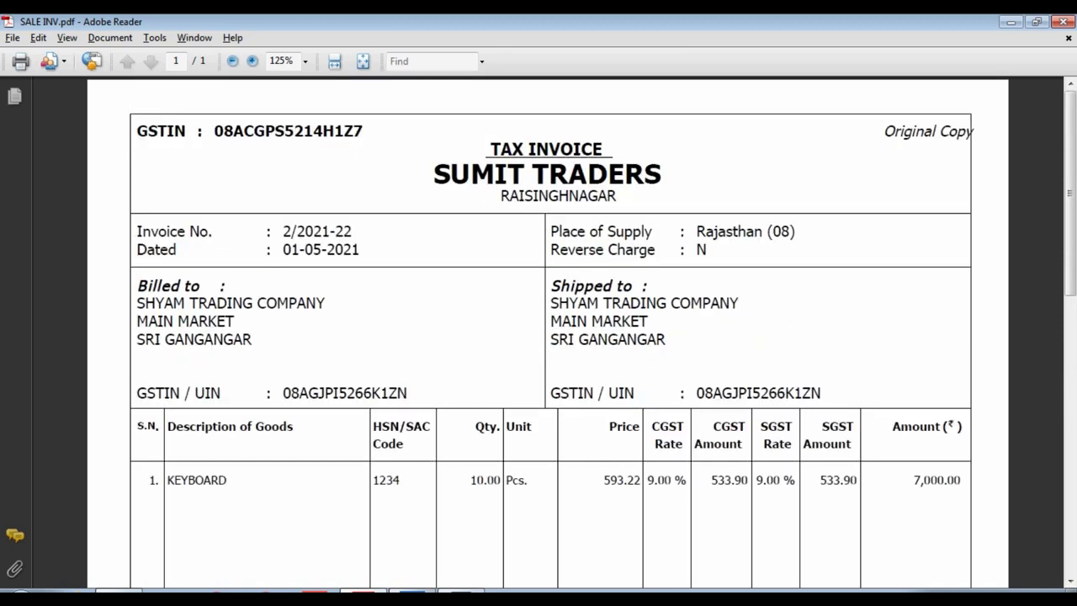
# - Switch back to TallyPrime, leave voucher entry, and open the sales voucher from the Shyam Trading Company ledger
pyautogui.hotkey('alt', 'Tab')
pyautogui.press('Escape')
pyautogui.press('y')
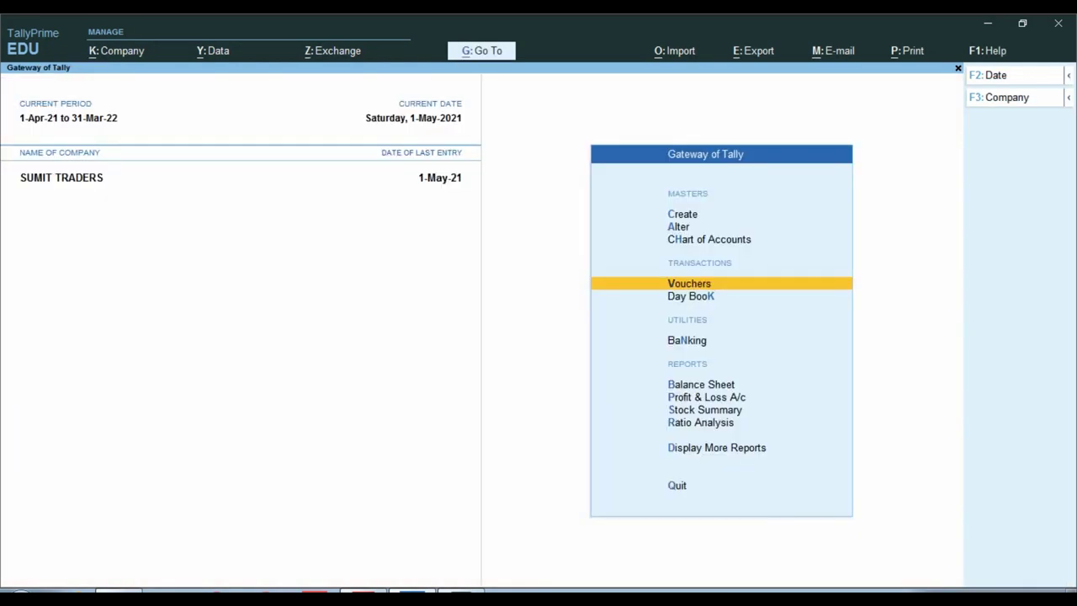
pyautogui.write('d')
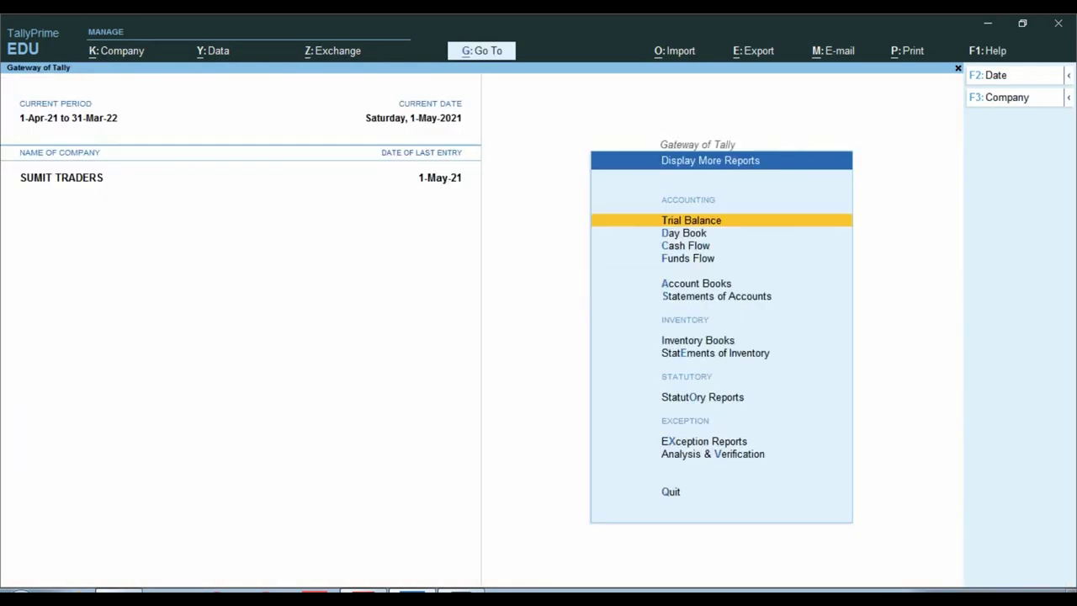
pyautogui.write('alShyam')
pyautogui.press('Return')
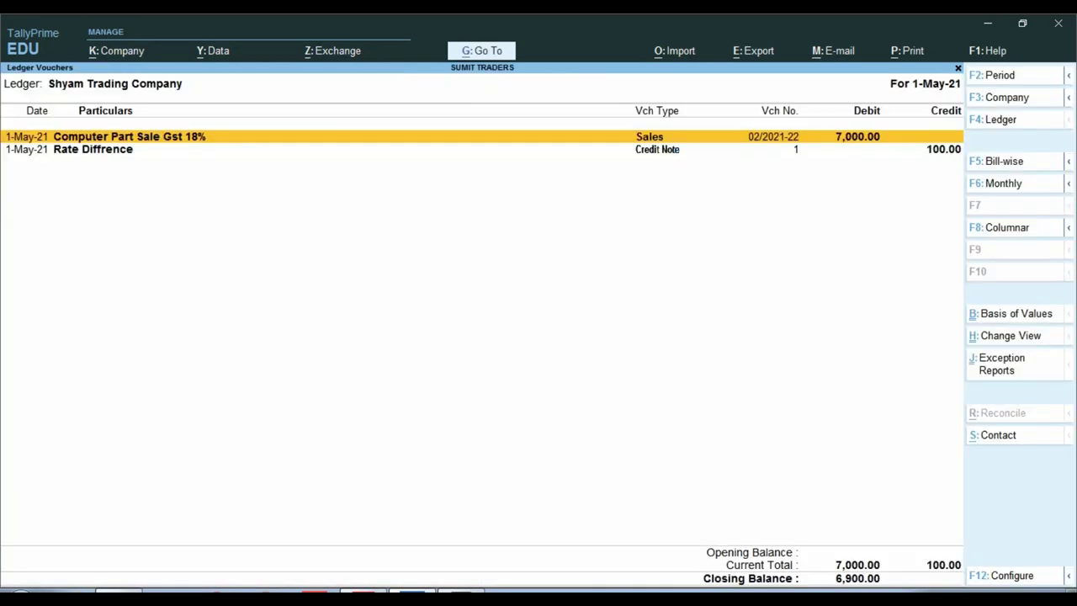
pyautogui.press('Return')
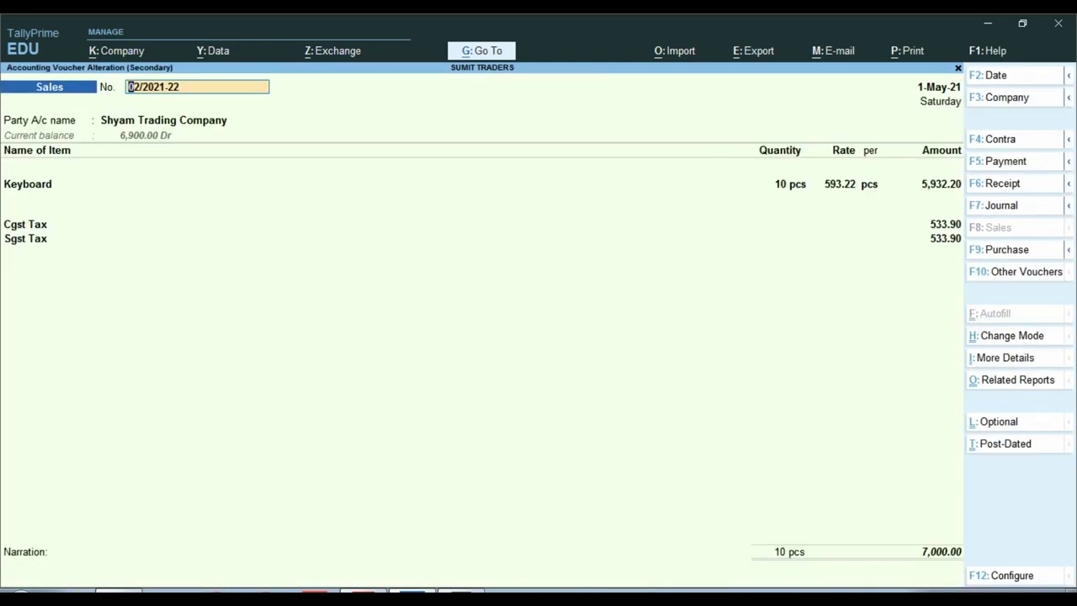
# - Check the sale invoice PDF in Adobe Reader, switch back to TallyPrime and return to the Shyam Trading Company ledger
pyautogui.hotkey('alt', 'p')
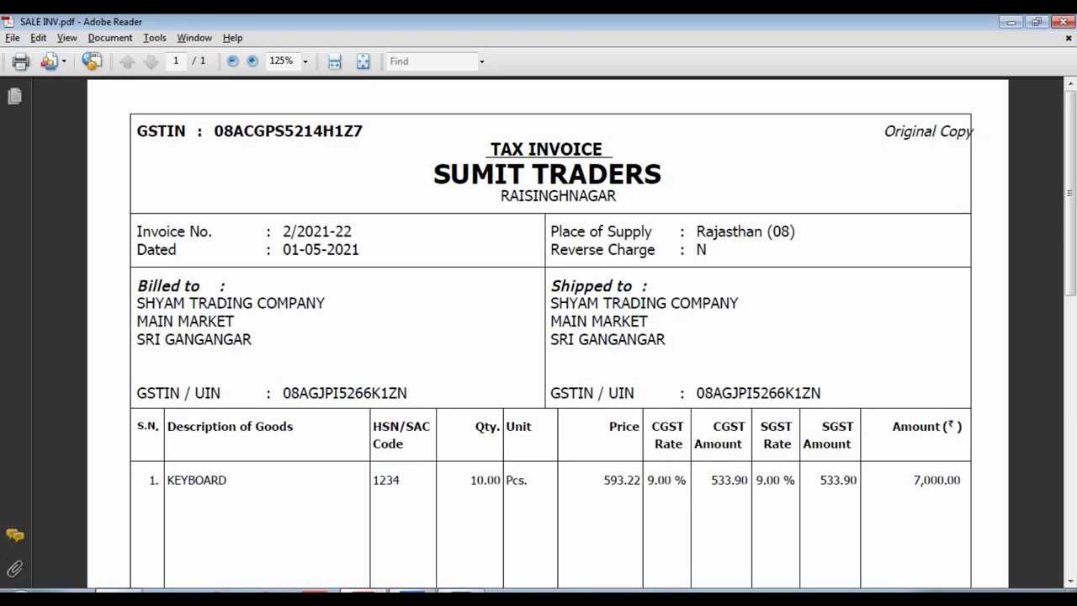
pyautogui.hotkey('alt', 'F4')
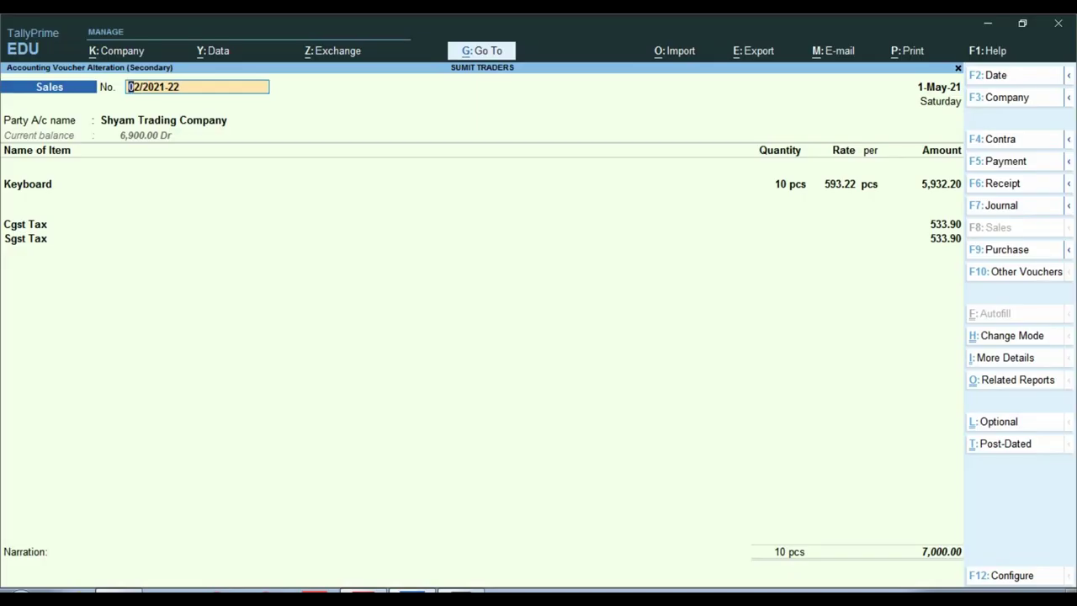
pyautogui.press('ctrl')
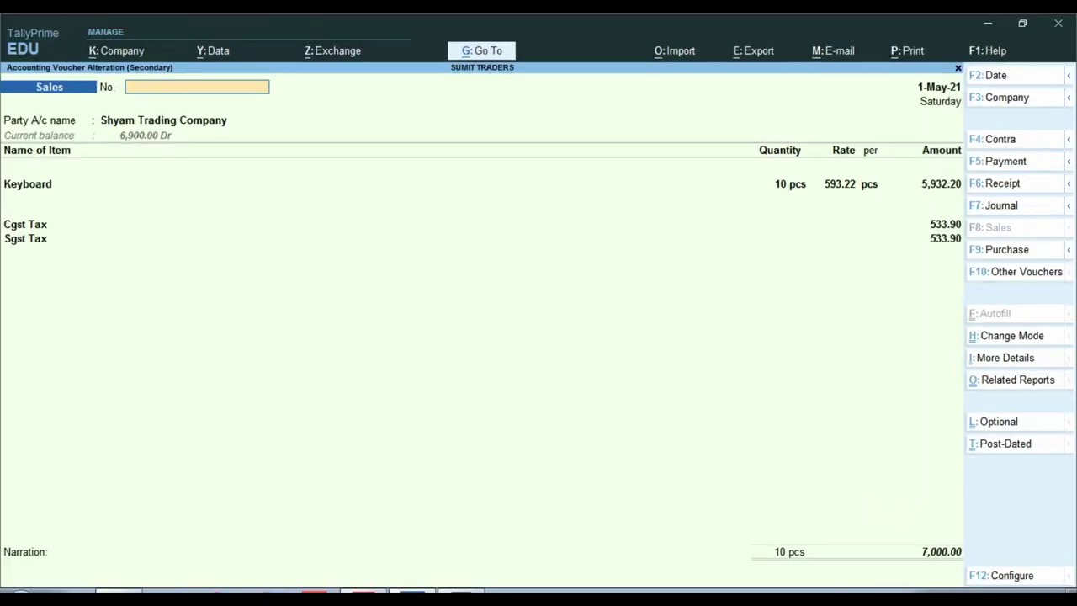
pyautogui.press('Escape')
pyautogui.press('Return')
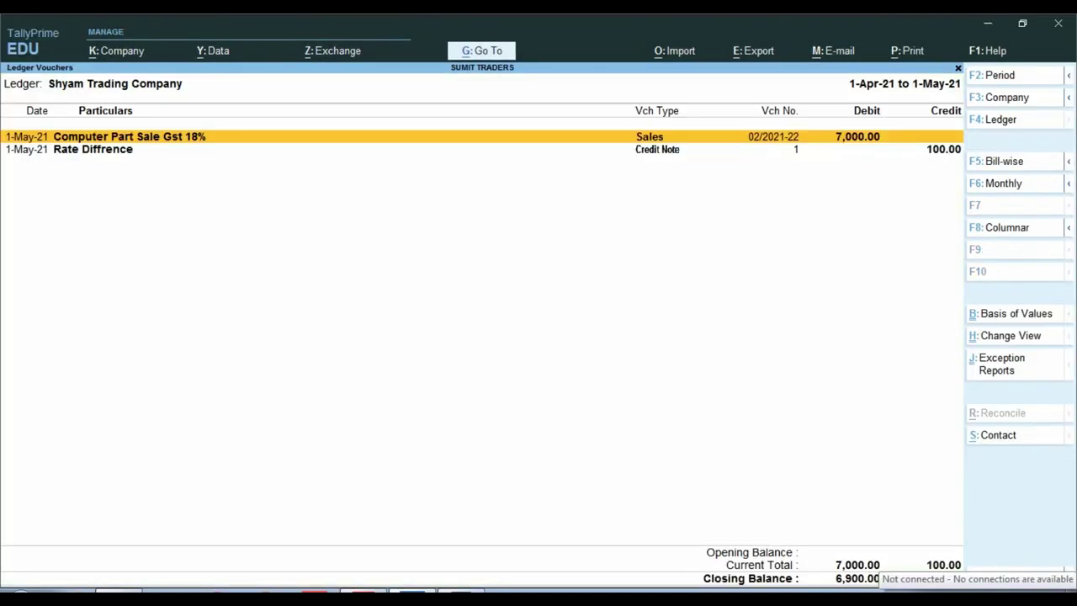
# - Open the Rate Diffrence credit note from the Shyam Trading Company ledger and delete it
pyautogui.press('Down')
pyautogui.press('Return')
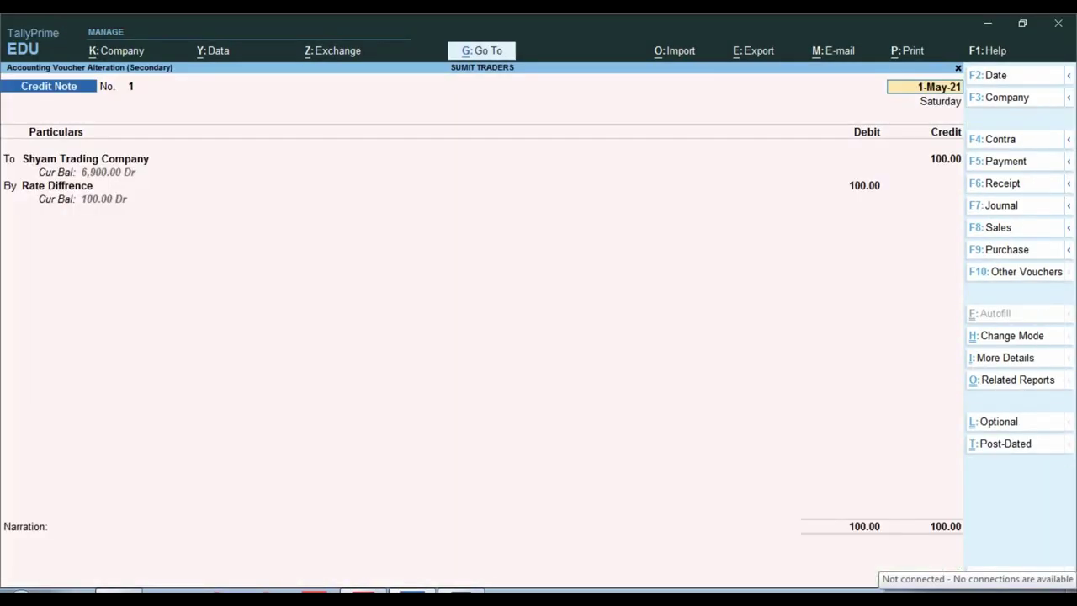
pyautogui.press('alt')
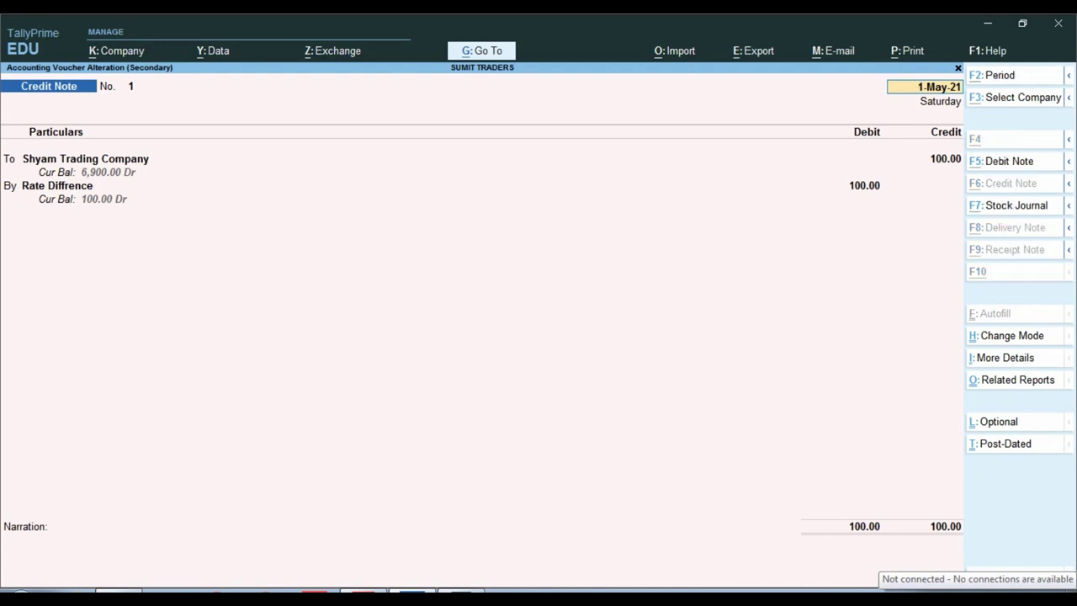
pyautogui.hotkey('alt', 'd')
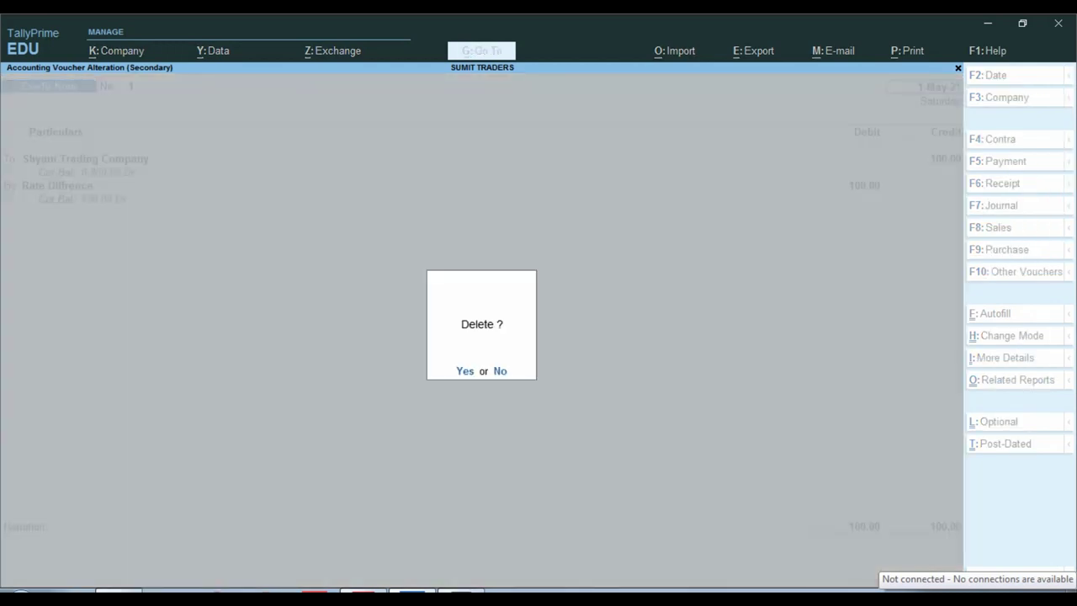
pyautogui.press('y')
# - Leave the ledger reports and start a new credit note voucher from the Gateway of Tally
pyautogui.press('Escape')
pyautogui.press('Escape')
pyautogui.press('Escape')
pyautogui.press('Escape')
pyautogui.press('Escape')
pyautogui.press('Escape')
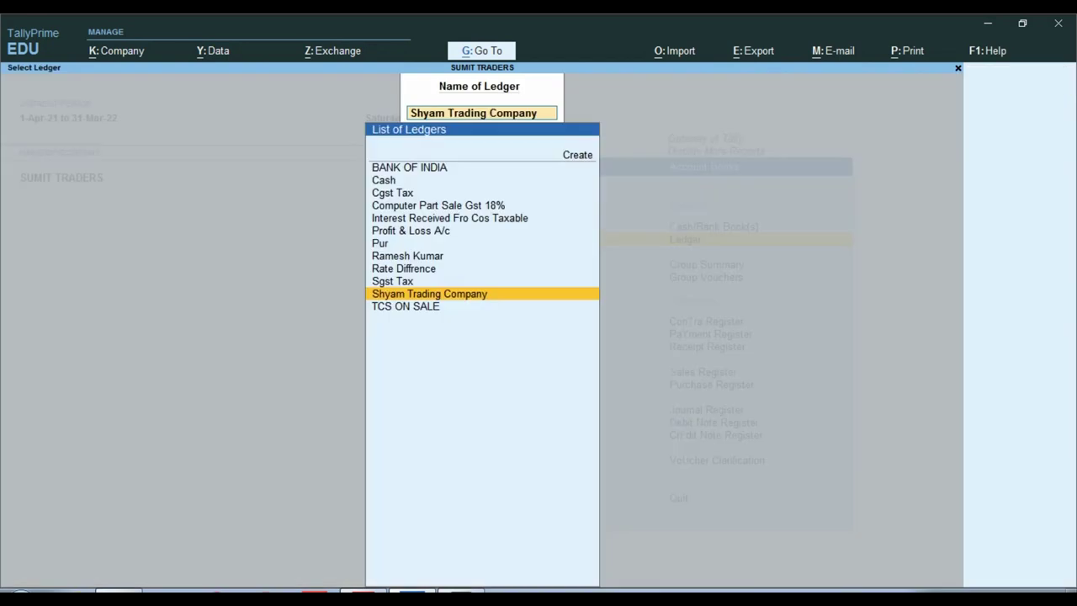
pyautogui.press('Down')
pyautogui.press('Down')
pyautogui.press('Down')
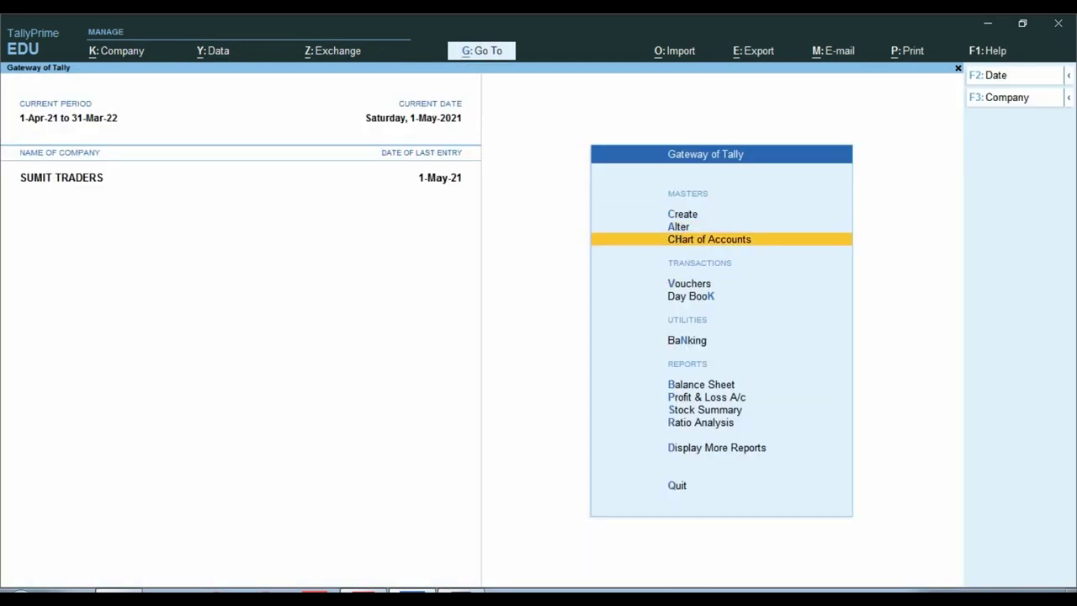
pyautogui.press('Return')
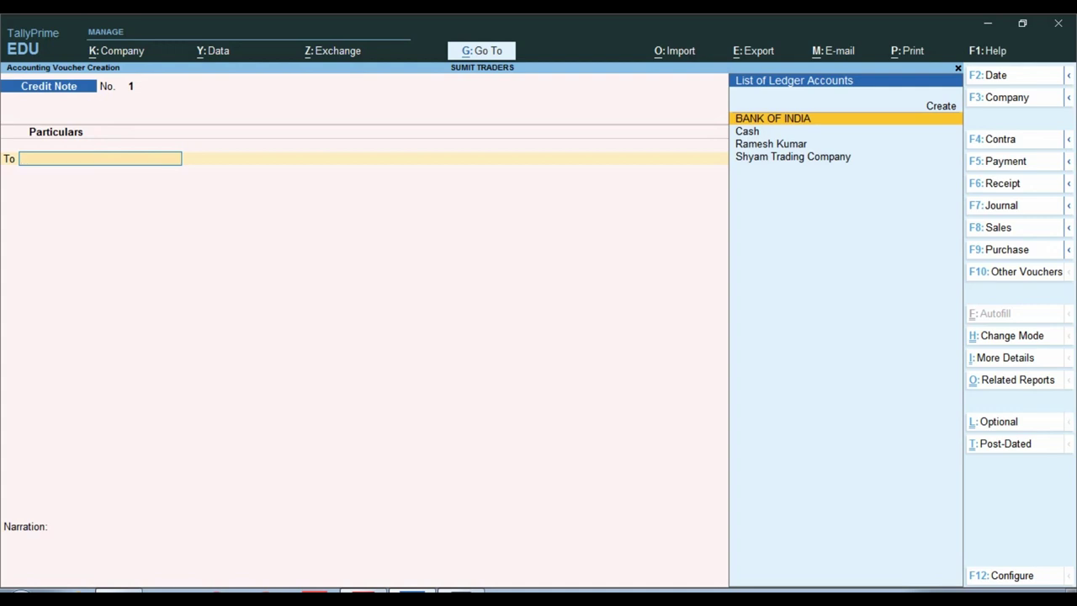
# - Set the credit note's voucher date to 2-5-2021, keeping the effective date the same
pyautogui.press('Down')
pyautogui.press('Down')
pyautogui.press('Down')
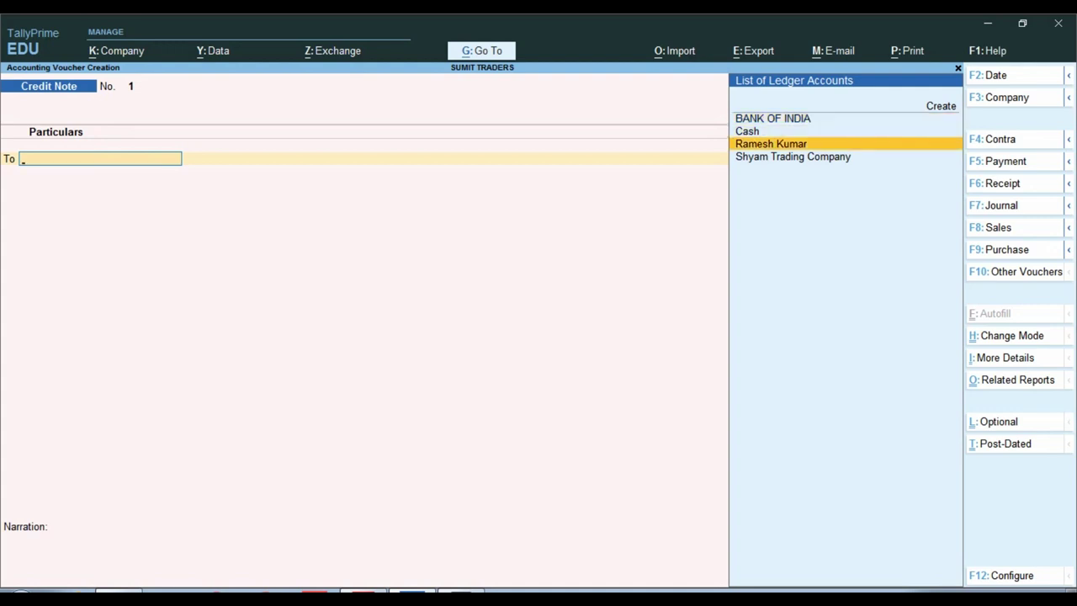
pyautogui.press('F2')
pyautogui.write('2.')
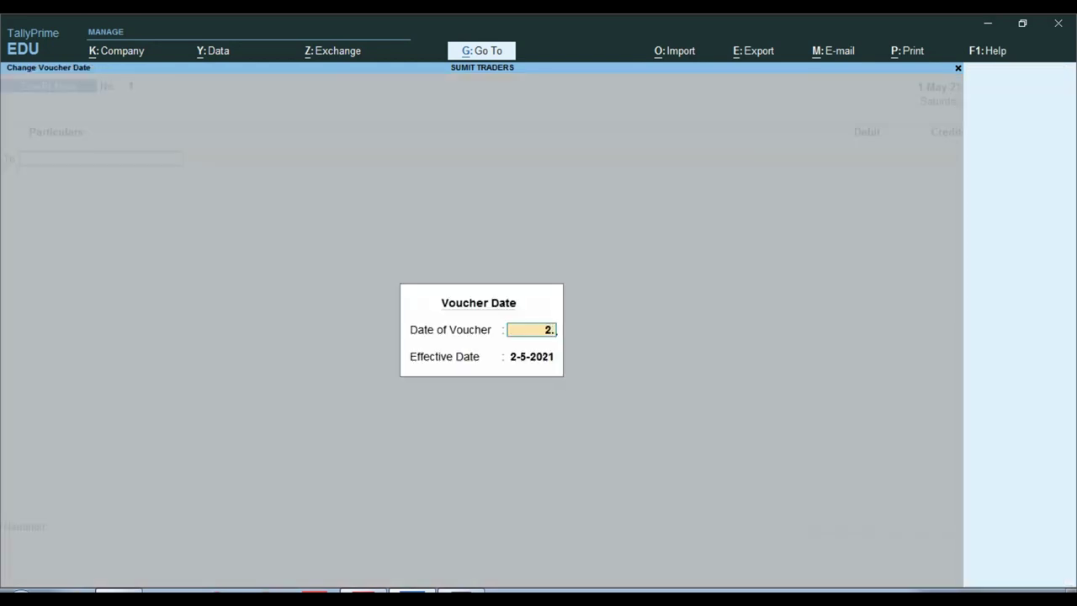
pyautogui.press('Return')
pyautogui.press('Return')
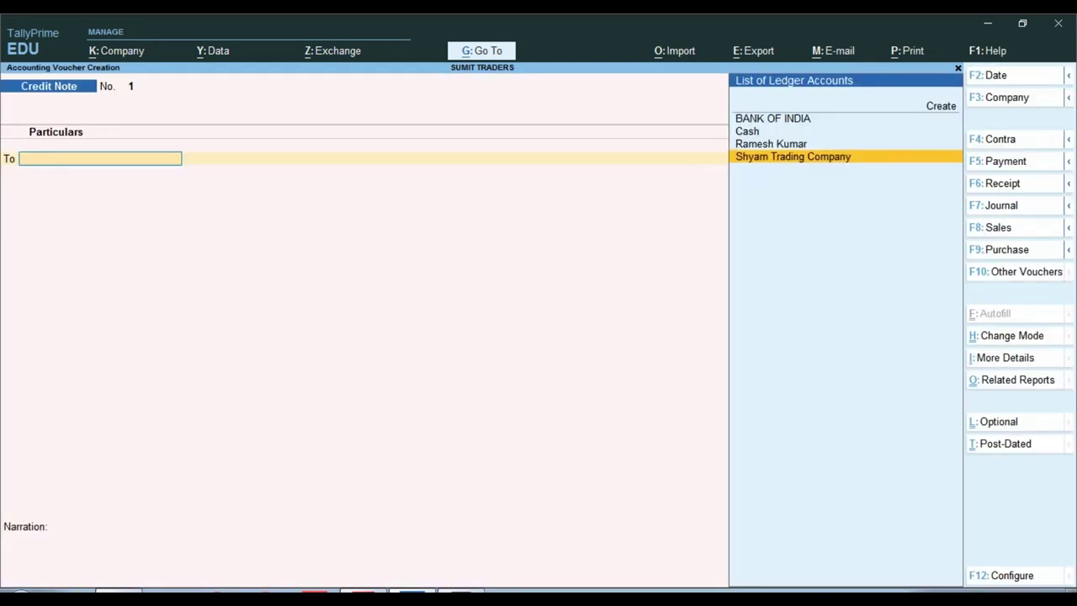
# - Credit Shyam Trading Company with 100 in the credit note
pyautogui.press('Return')
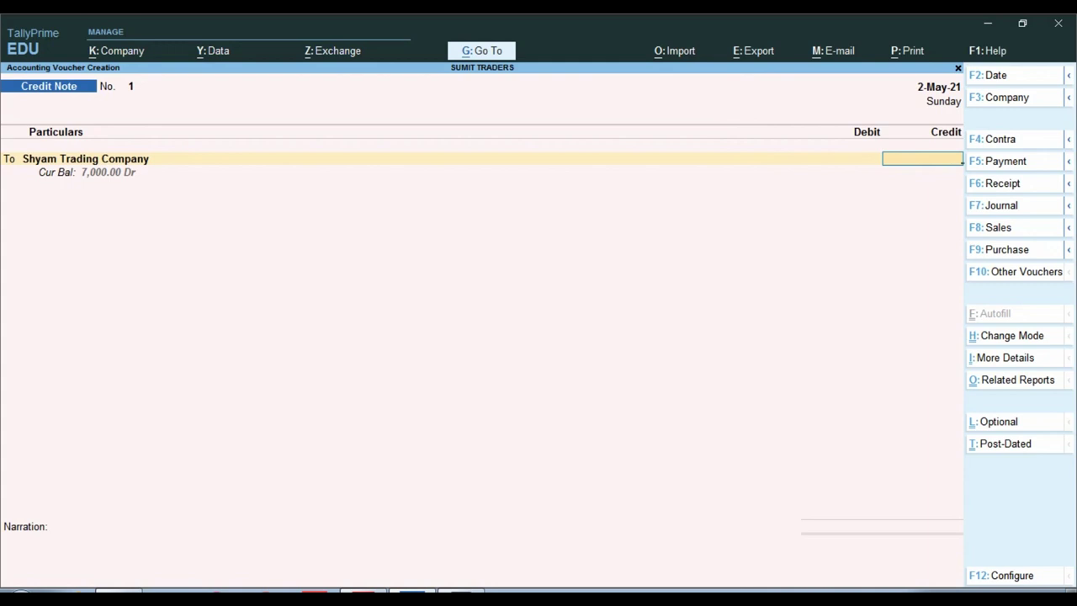
pyautogui.write('100')
pyautogui.press('Return')
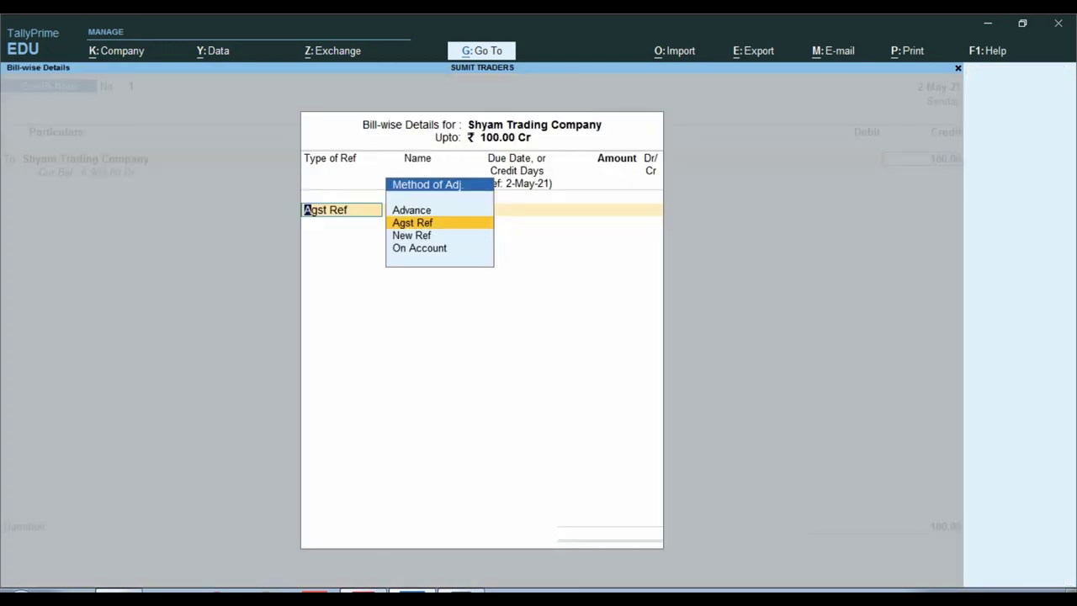
# - Allocate the party's 100.00 credit to pending bill 02/2021-22 with the Agst Ref method
pyautogui.press('Down')
pyautogui.press('Down')
pyautogui.press('Up')
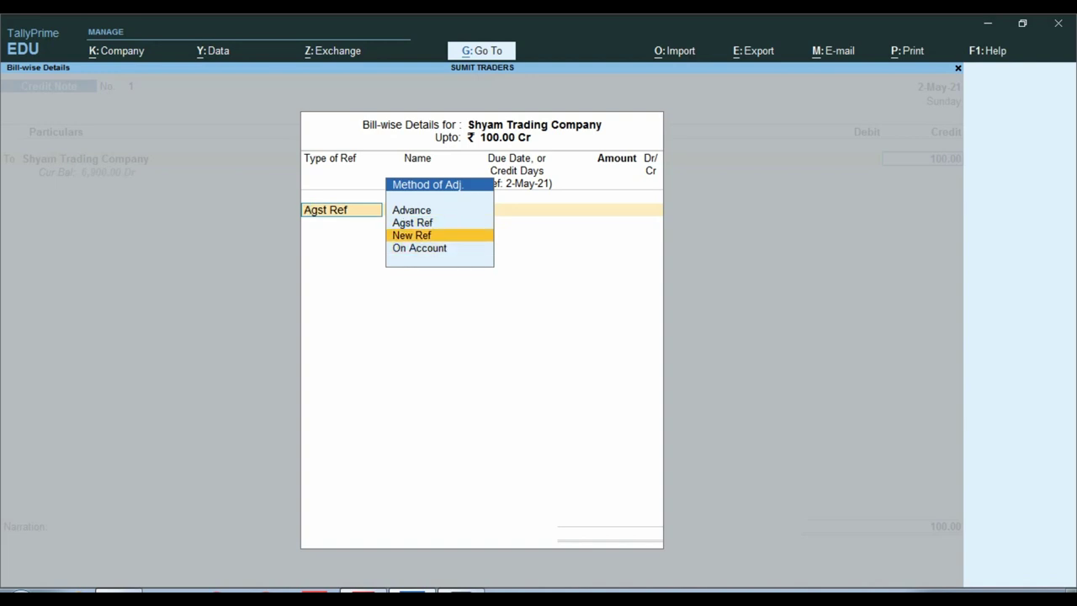
pyautogui.press('Up')
pyautogui.press('Return')
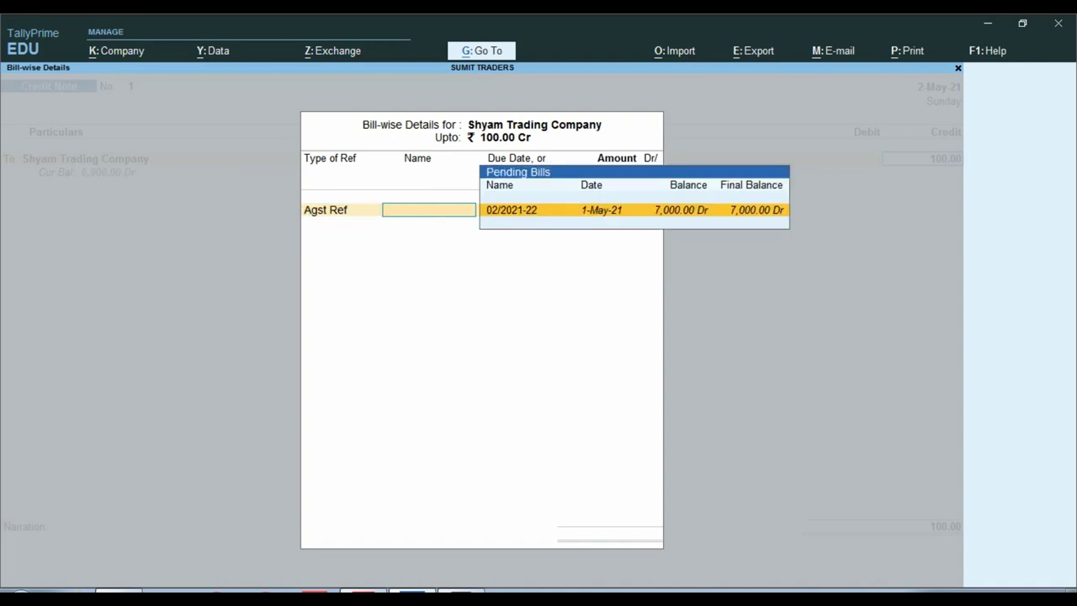
pyautogui.press('Return')
pyautogui.press('BackSpace')
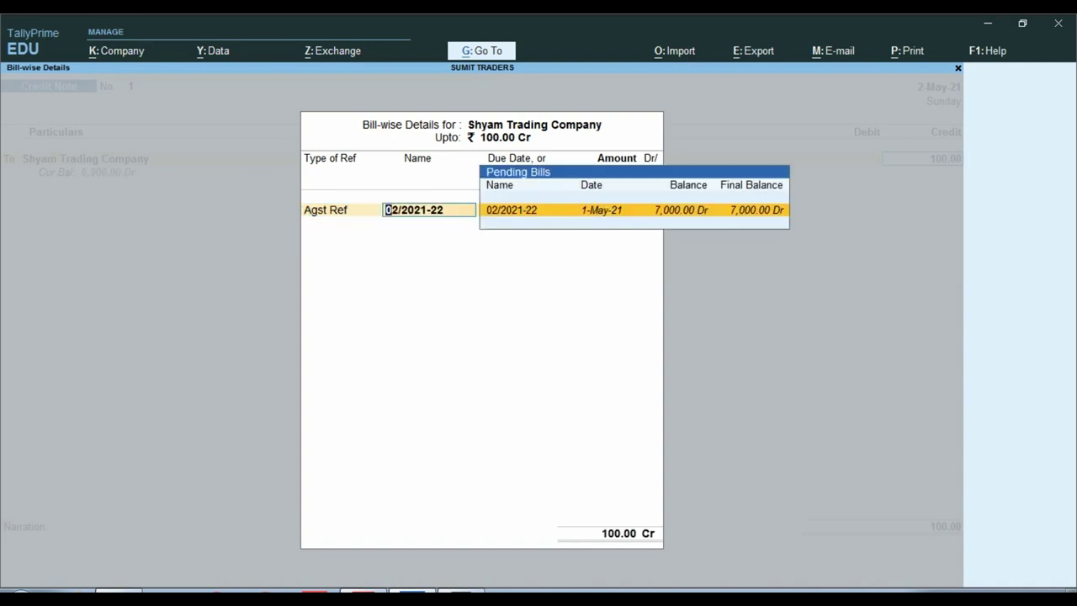
pyautogui.press('Return')
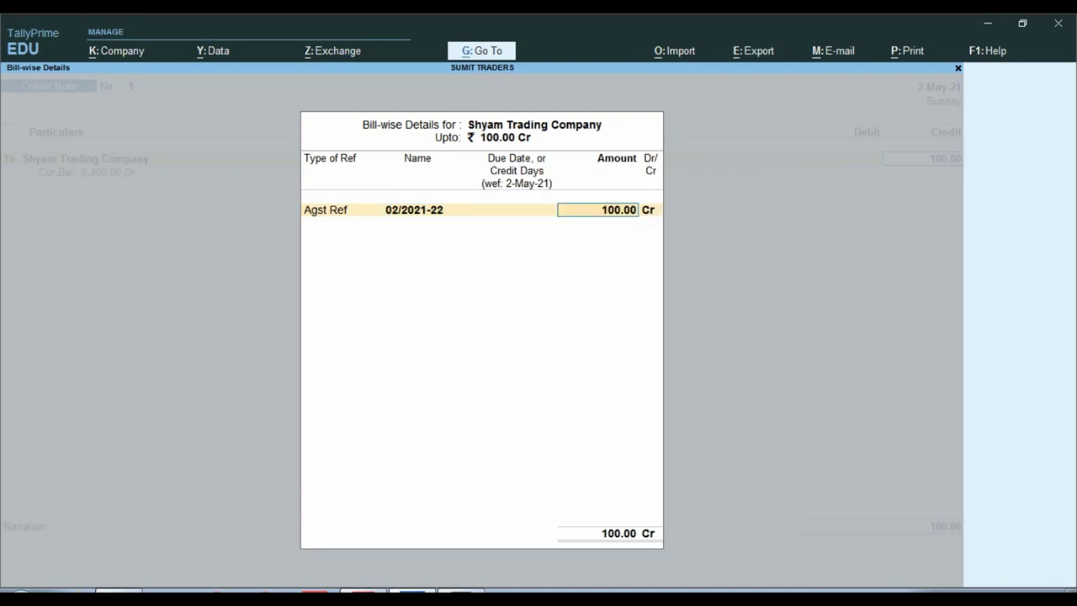
pyautogui.press('Return')
pyautogui.press('Return')
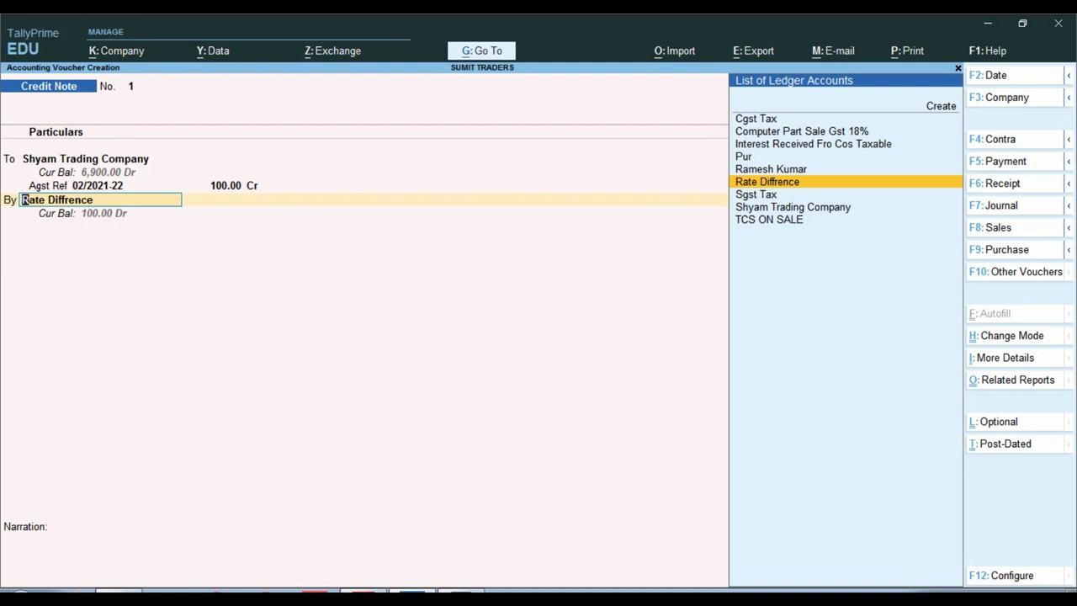
# - Open the Rate Diffrence ledger for alteration and rename it as Rate Diff Com Part GST 18%
pyautogui.hotkey('ctrl', 'Return')
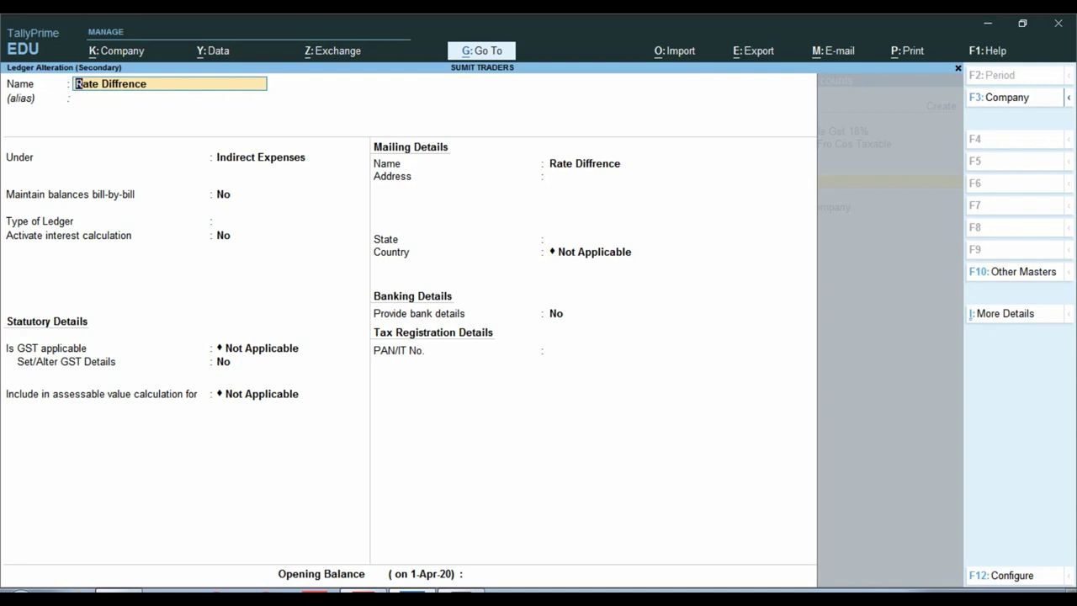
pyautogui.write('Rate')
pyautogui.write(' Diff')
pyautogui.write(' Com')
pyautogui.write(' Part Gstb')
pyautogui.press('BackSpace')
pyautogui.press('BackSpace')
pyautogui.press('BackSpace')
pyautogui.write('ST 18')
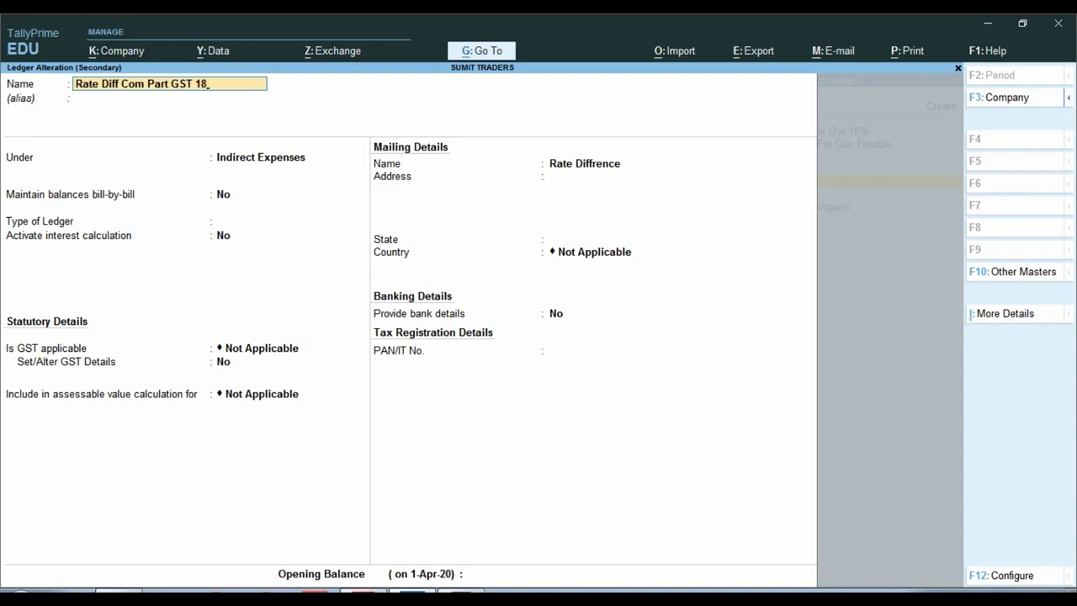
pyautogui.write('%')
pyautogui.press('Return')
pyautogui.press('Return')
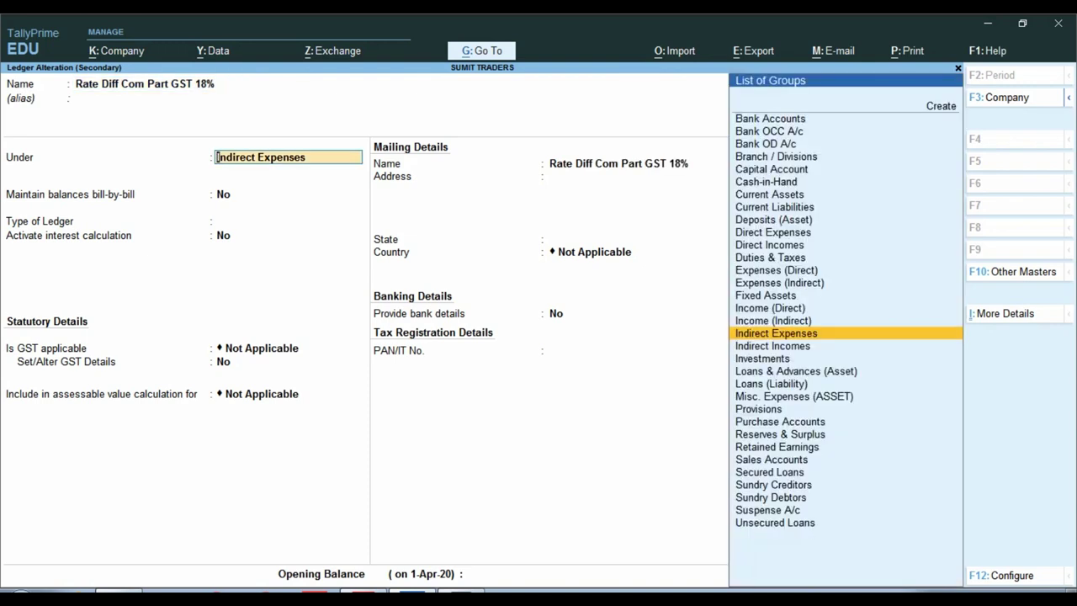
# - Try Sales Accounts as the ledger's group, then discard the ledger alteration and the unsaved credit note
pyautogui.write('Sal')
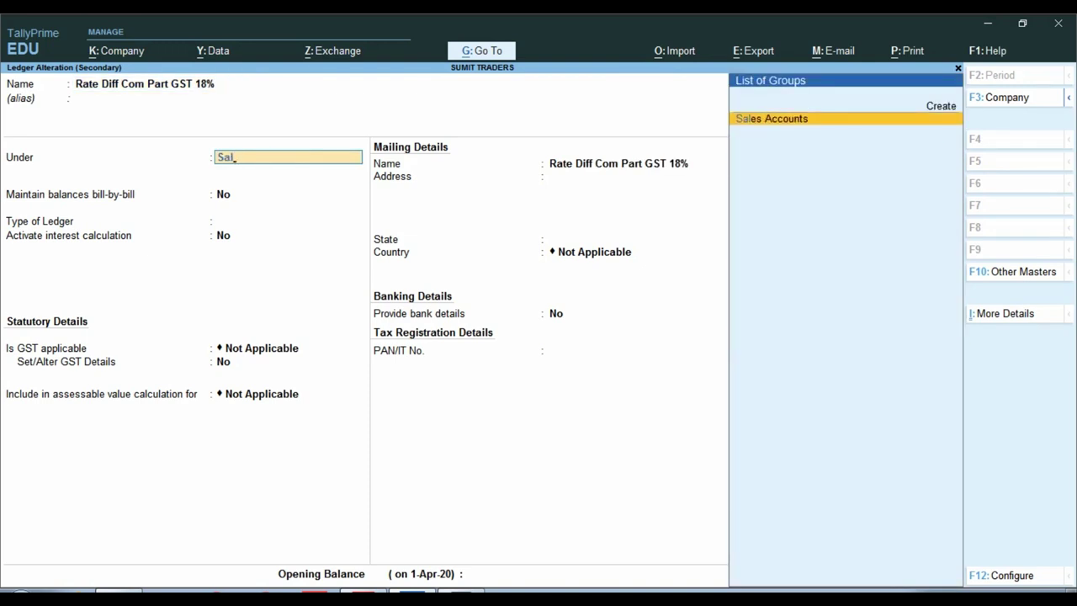
pyautogui.press('Return')
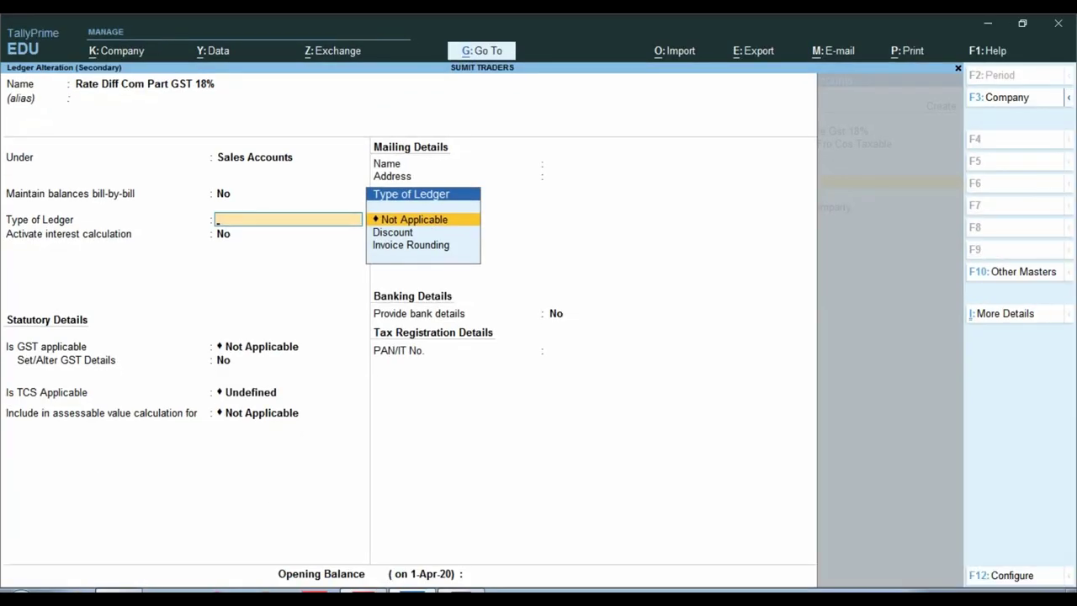
pyautogui.press('Escape')
pyautogui.press('y')
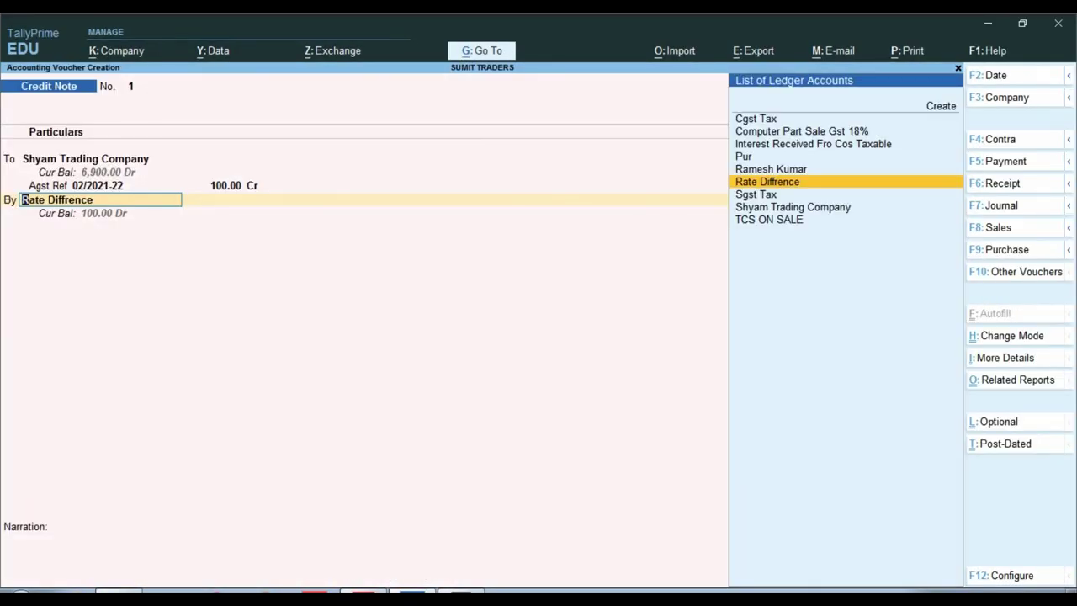
pyautogui.press('Escape')
pyautogui.press('Escape')
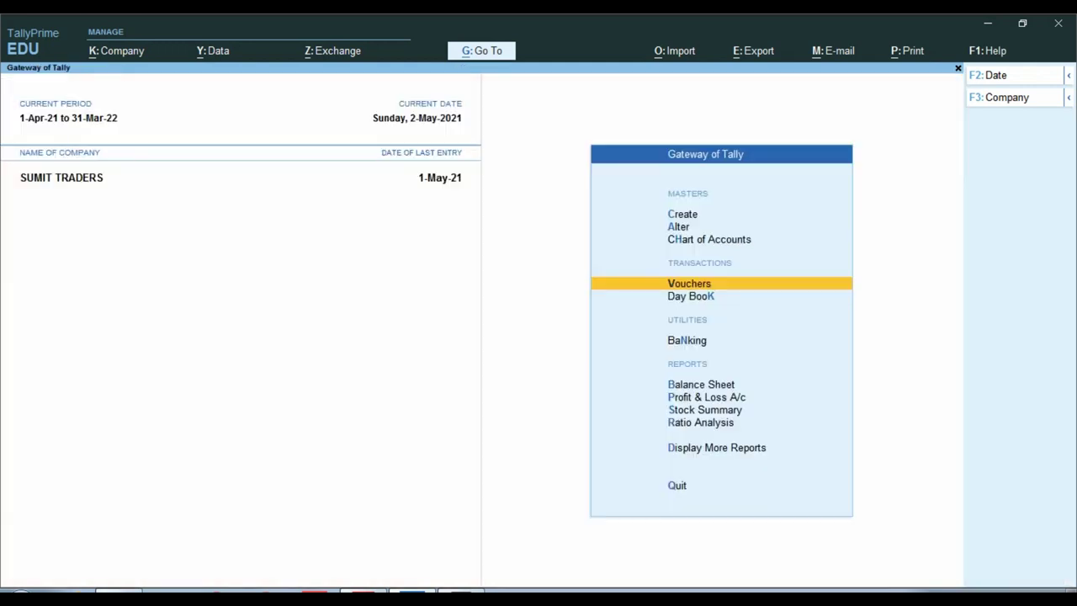
# - Display the Day Book for 1-Apr-21 to 1-May-21 and open sales voucher 02/2021-22
pyautogui.click(683, 214)
pyautogui.press('k')
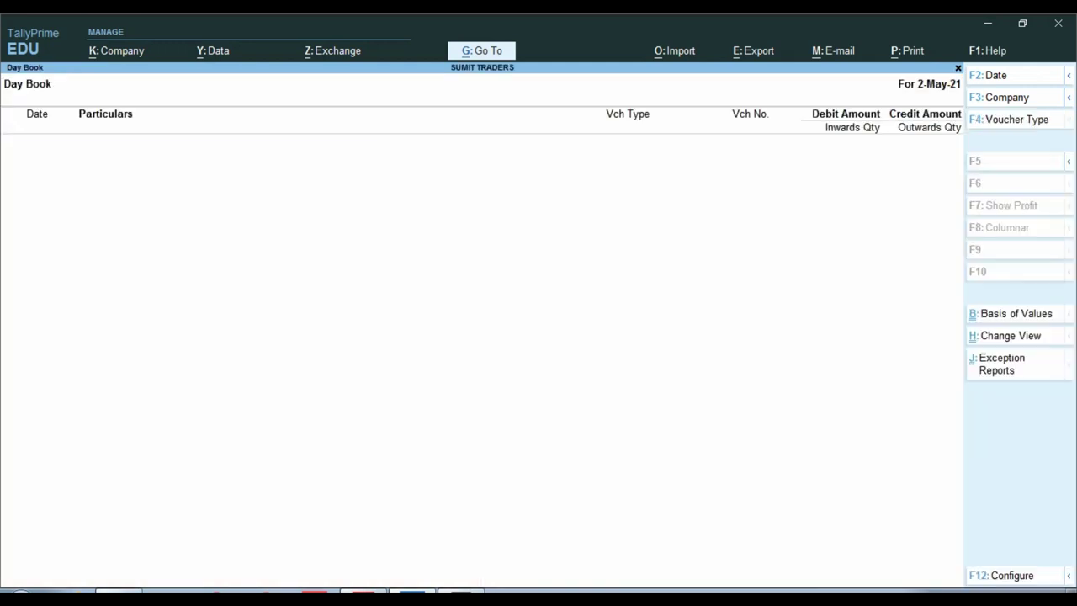
pyautogui.press('F2')
pyautogui.write('1')
pyautogui.press('Return')
pyautogui.press('Return')
pyautogui.press('Return')
pyautogui.press('Return')
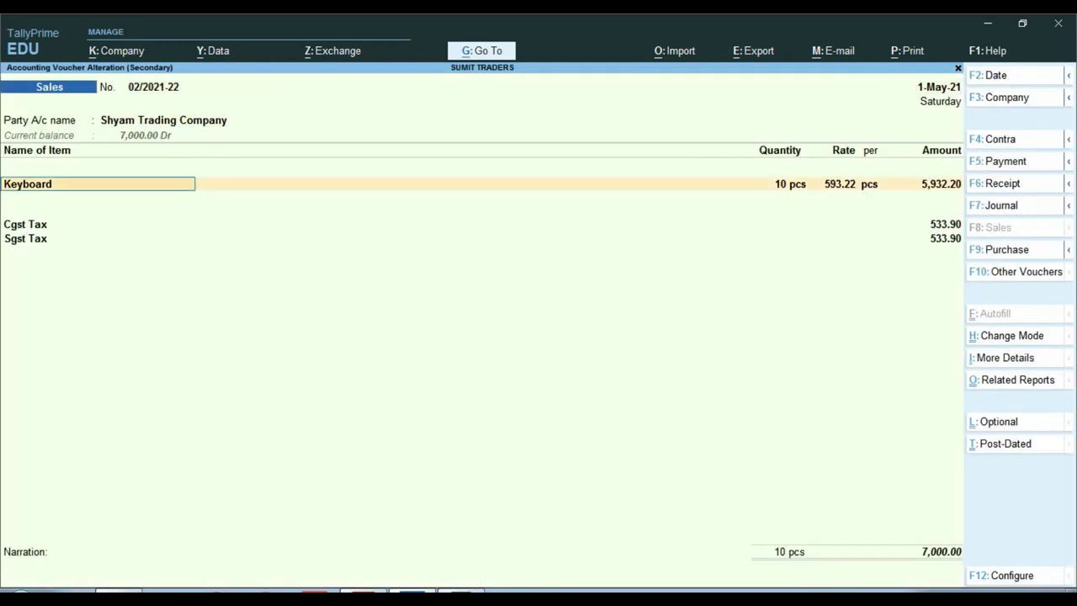
# - Examine the sales ledger allocated to the Keyboard item, then leave the voucher without saving changes
pyautogui.press('Return')
pyautogui.press('Return')
pyautogui.press('Return')
pyautogui.press('Return')
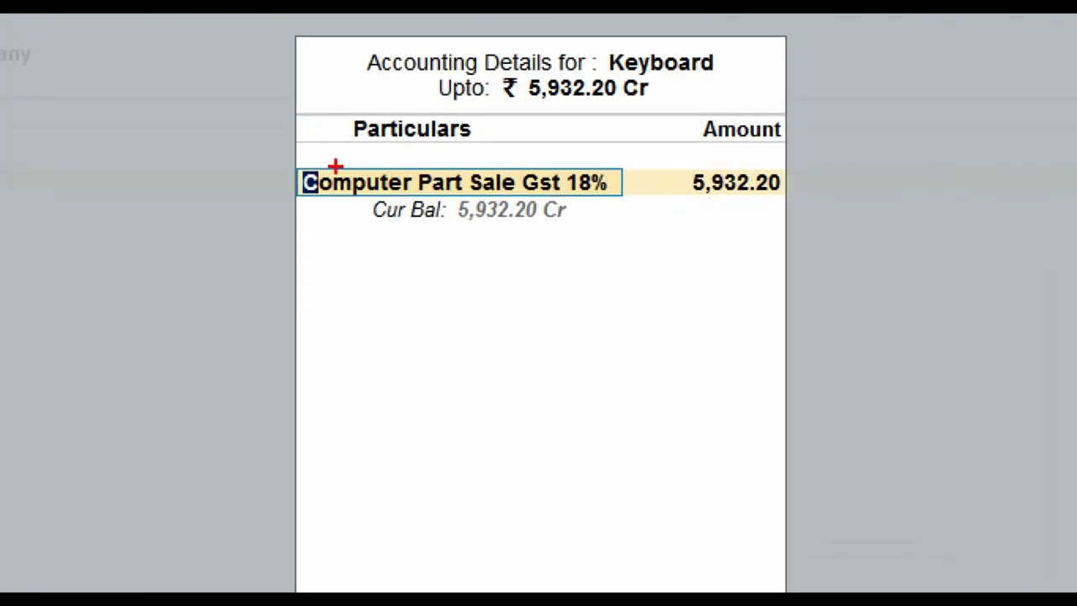
pyautogui.moveTo(270, 154); pyautogui.dragTo(646, 204)
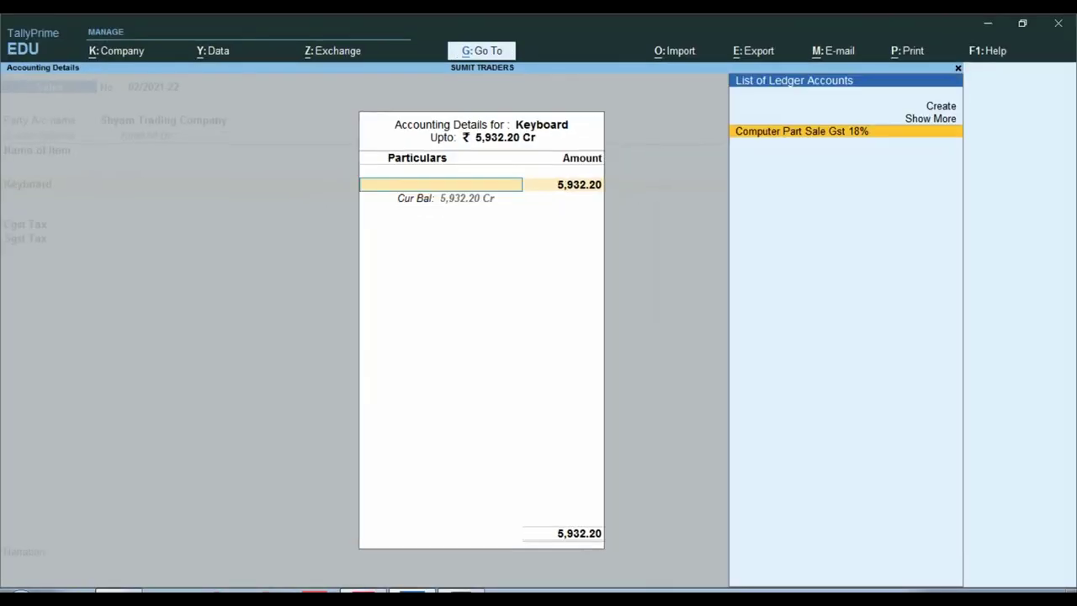
pyautogui.press('Escape')
pyautogui.press('y')
pyautogui.press('Escape')
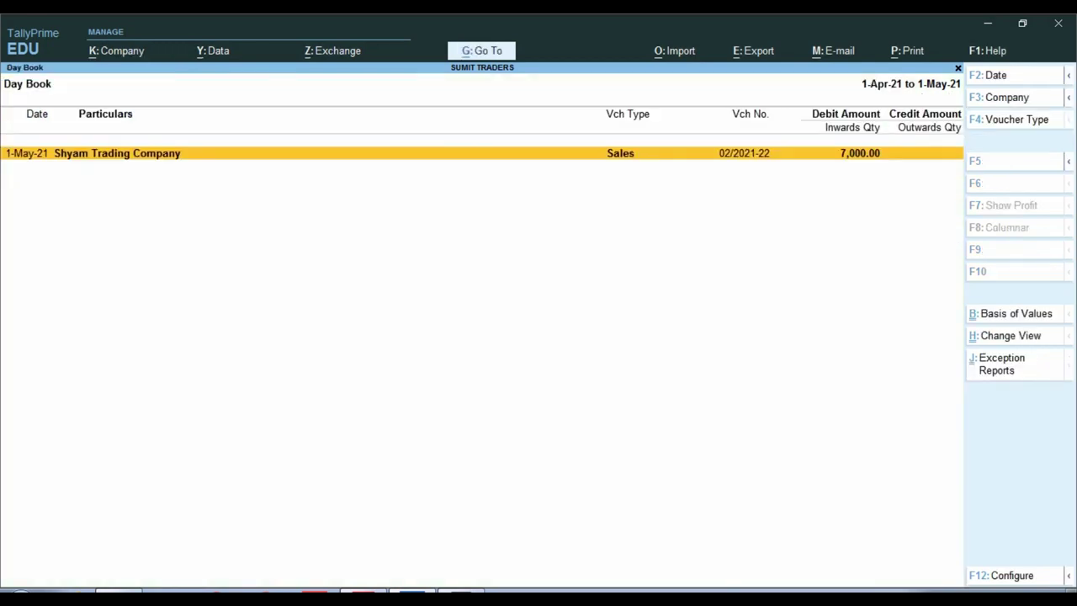
# - Leave the Day Book and start a new credit note from voucher entry
pyautogui.press('Escape')
pyautogui.press('Escape')
pyautogui.press('v')
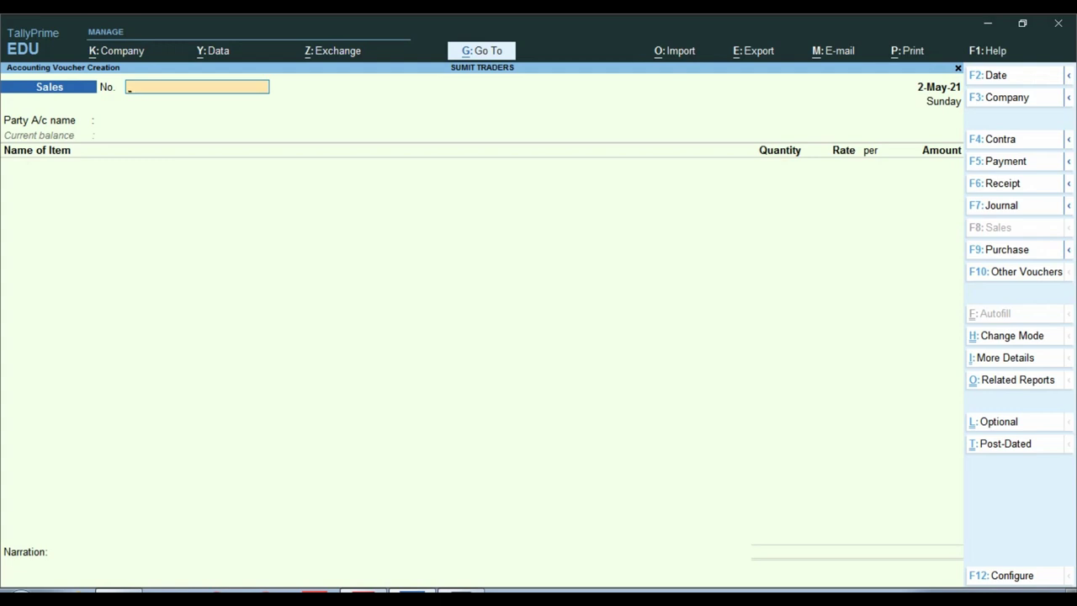
pyautogui.press('ctrl')
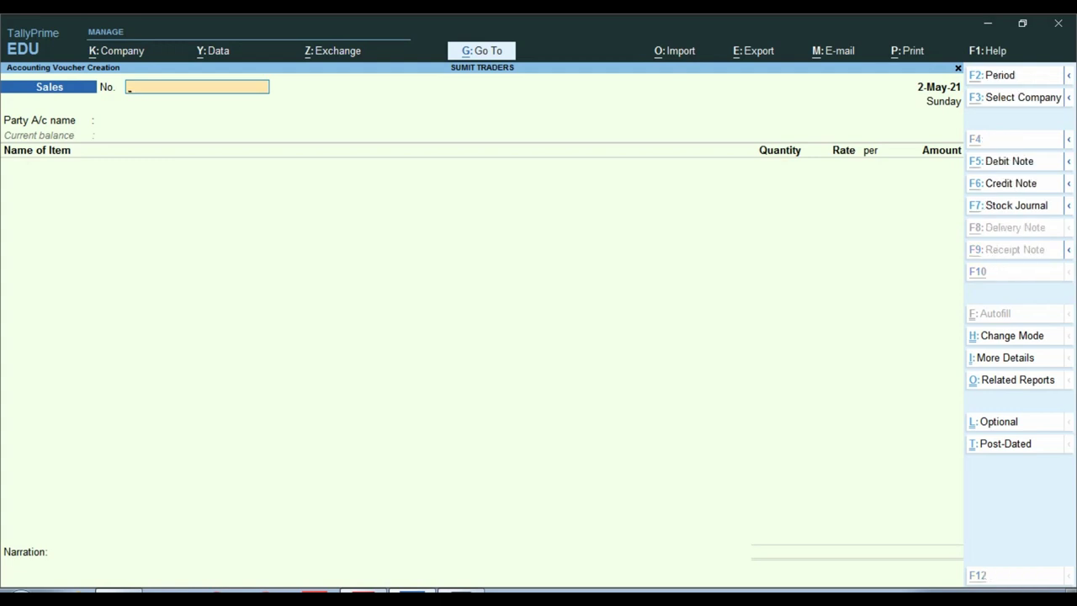
pyautogui.hotkey('ctrl', 'F6')
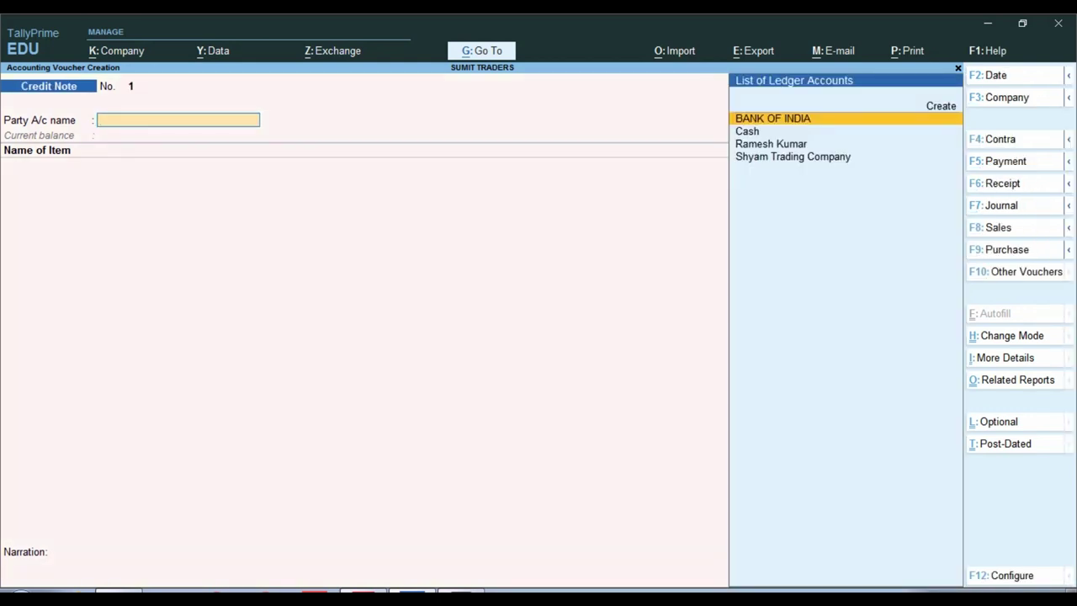
# - Switch the credit note to double-entry mode and credit Shyam Trading Company with 100
pyautogui.hotkey('ctrl', 'h')
pyautogui.press('Return')
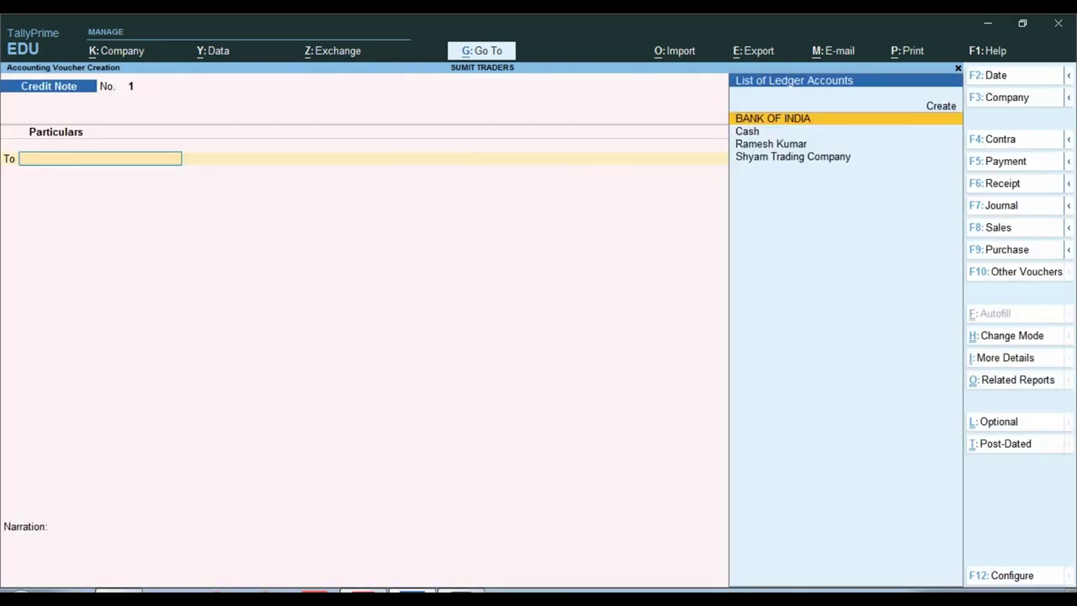
pyautogui.write('Shya')
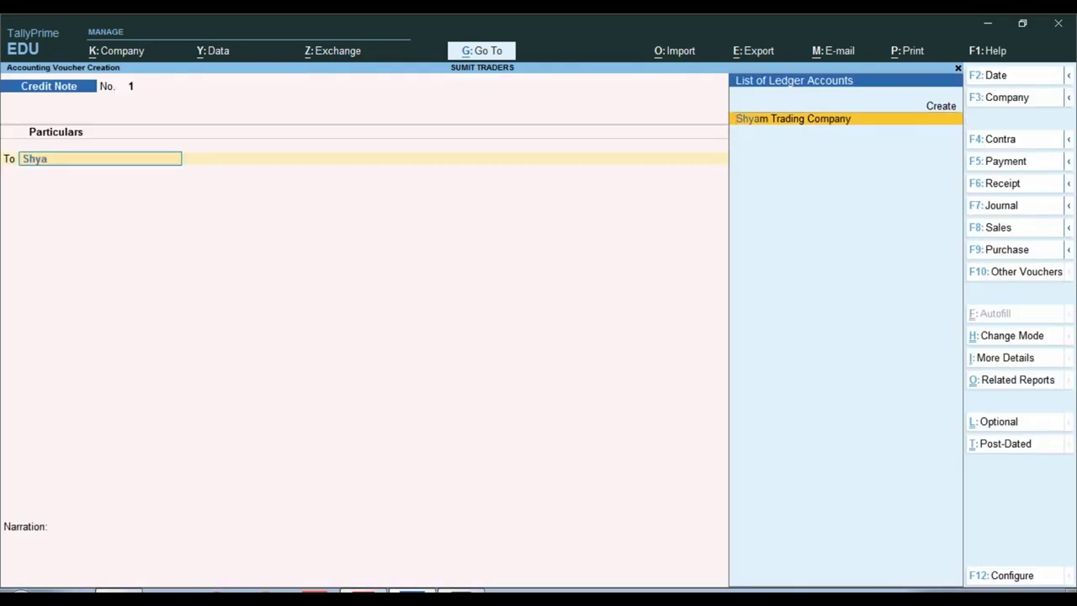
pyautogui.press('Return')
pyautogui.write('100')
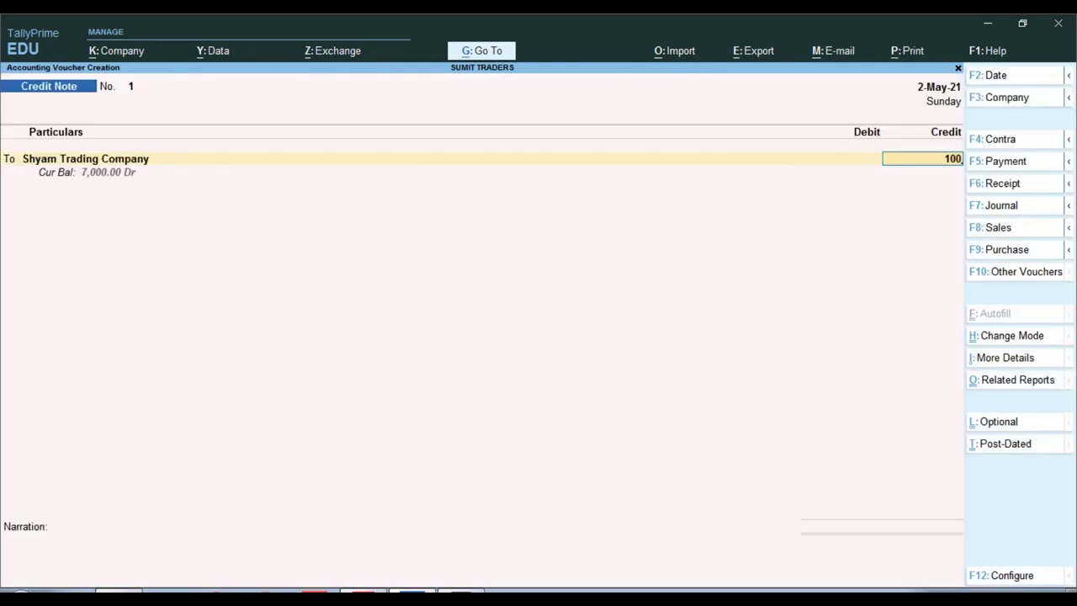
pyautogui.press('Return')
# - Allocate the party's 100 credit as Agst Ref to bill 02/2021-22
pyautogui.press('Down')
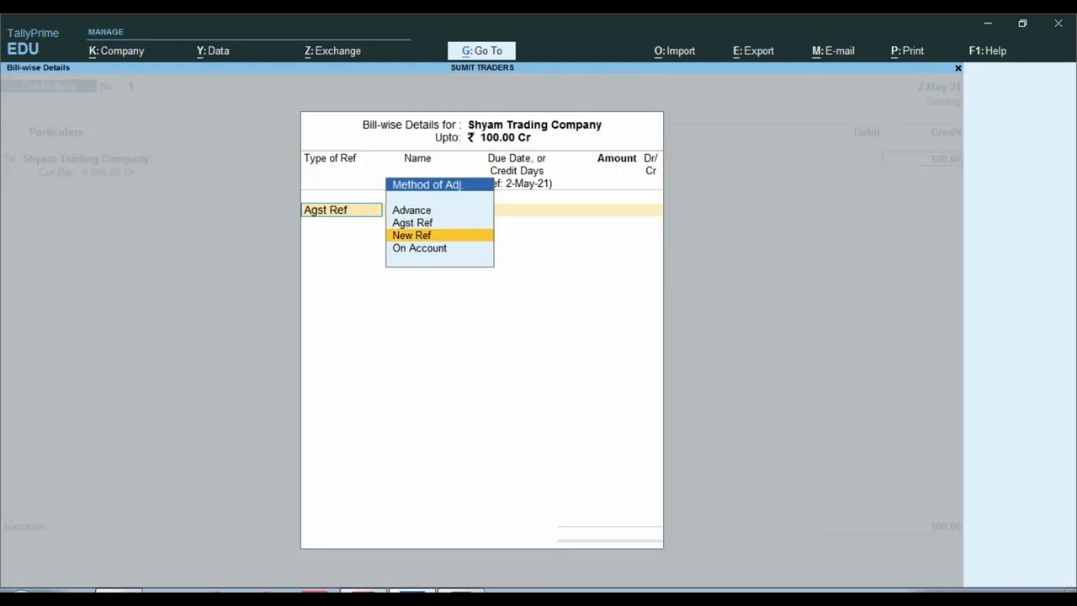
pyautogui.press('Up')
pyautogui.press('Return')
pyautogui.press('Return')
pyautogui.press('Return')
pyautogui.press('Return')
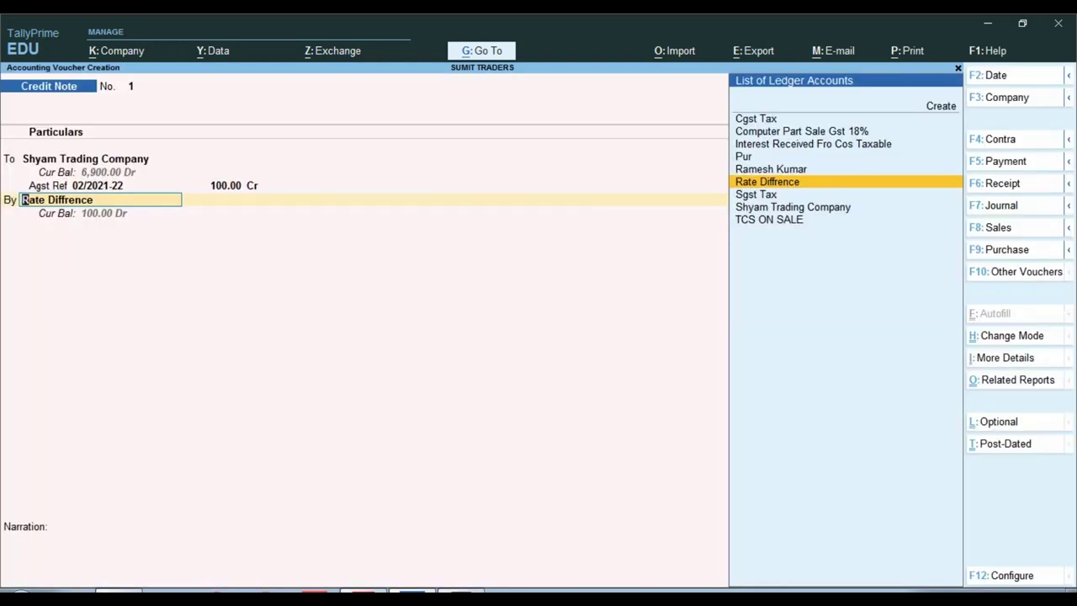
# - Debit the Computer Part Sale Gst 18% ledger with the Sales Taxable classification, leaving its inventory allocation empty
pyautogui.press('Up')
pyautogui.press('Up')
pyautogui.press('Up')
pyautogui.press('Up')
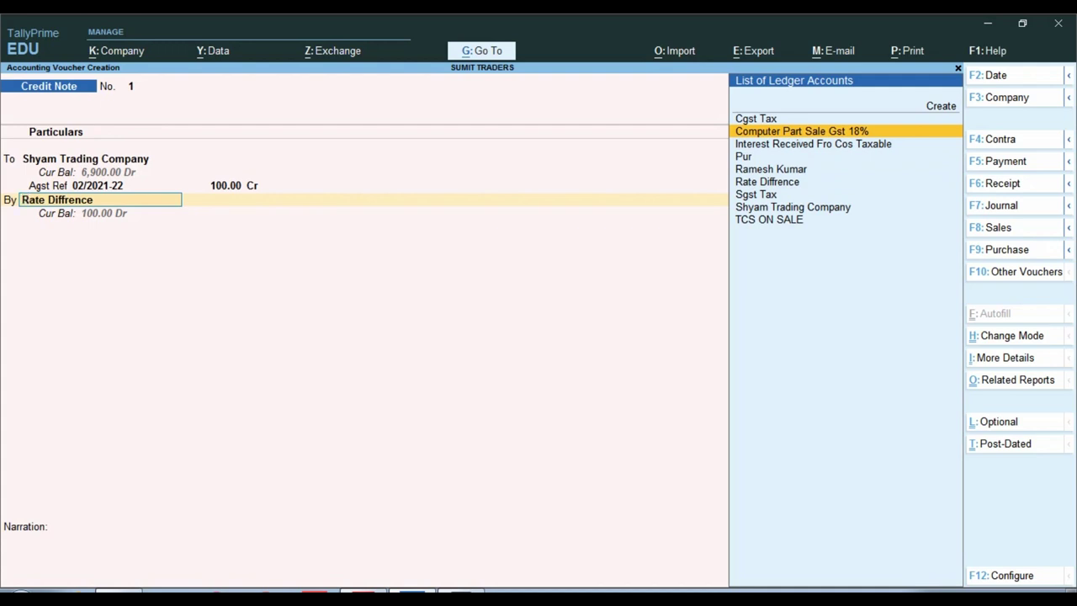
pyautogui.press('Return')
pyautogui.write('Sale')
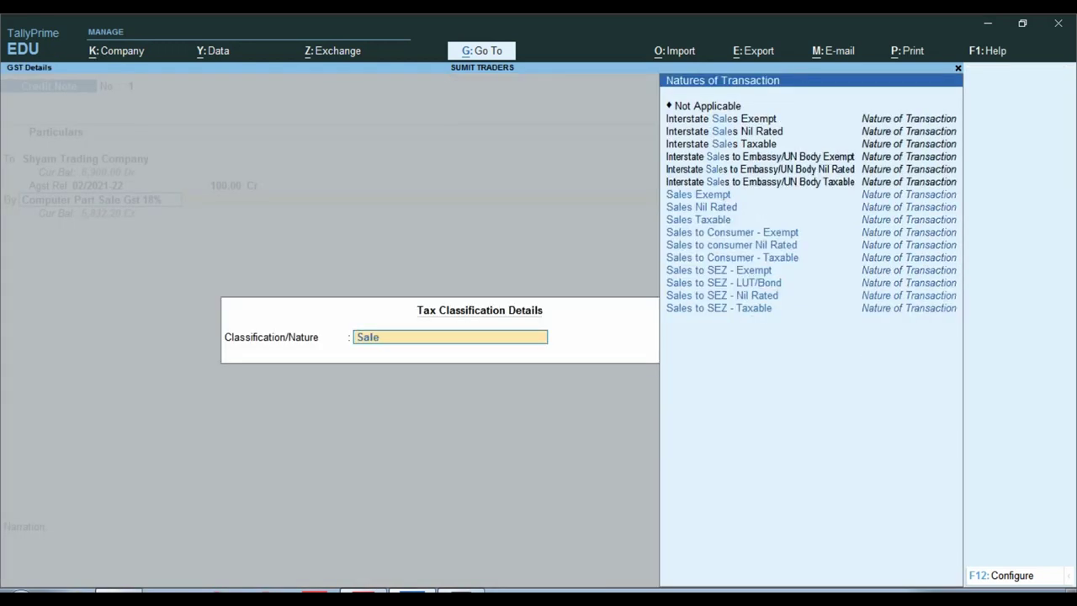
pyautogui.press('Down')
pyautogui.press('Down')
pyautogui.press('Down')
pyautogui.press('Return')
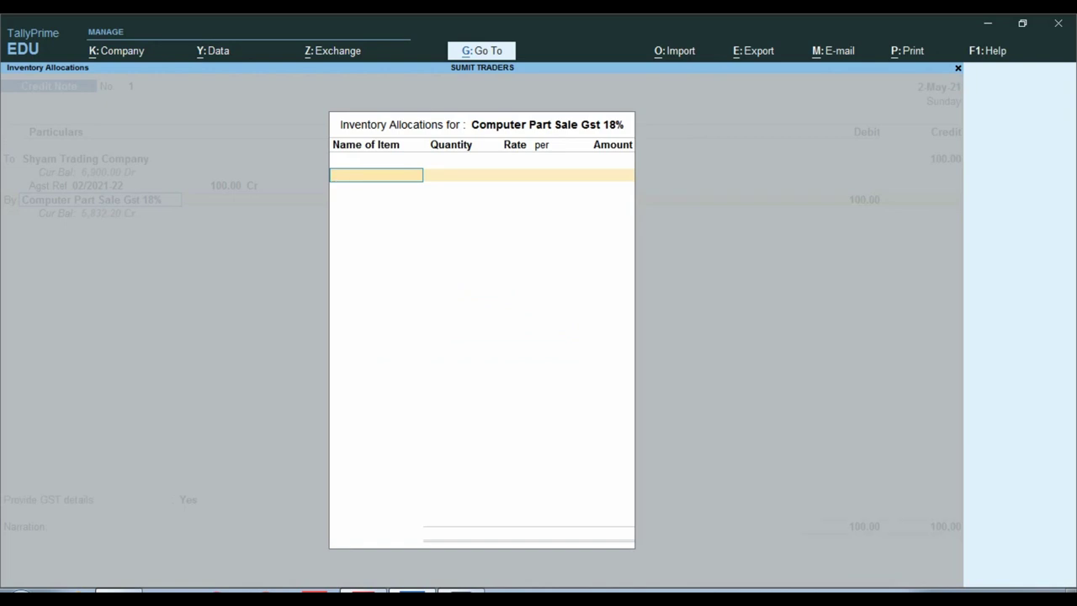
pyautogui.press('Return')
pyautogui.press('Return')
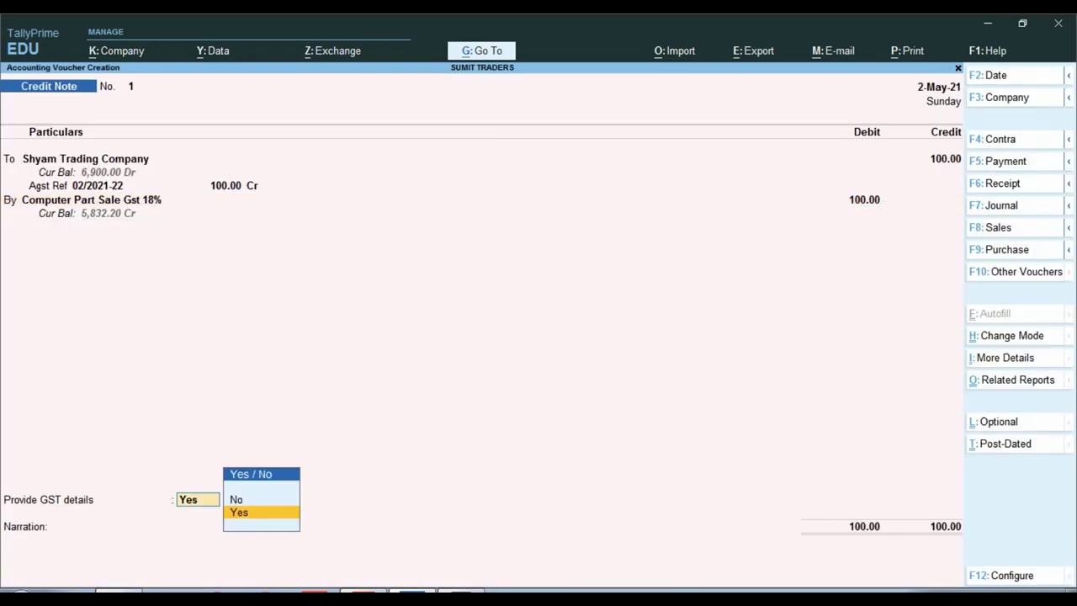
# - Calculate the taxable value as 100*100/118 and set the sales ledger's debit to 84.75
pyautogui.press('BackSpace')
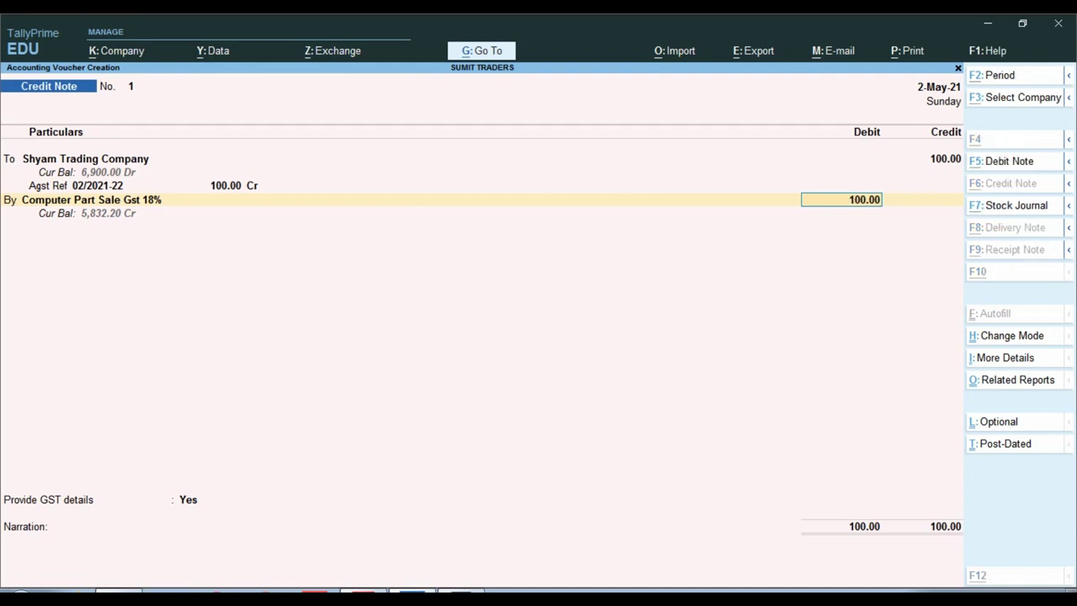
pyautogui.hotkey('ctrl', 'n')
pyautogui.write('100')
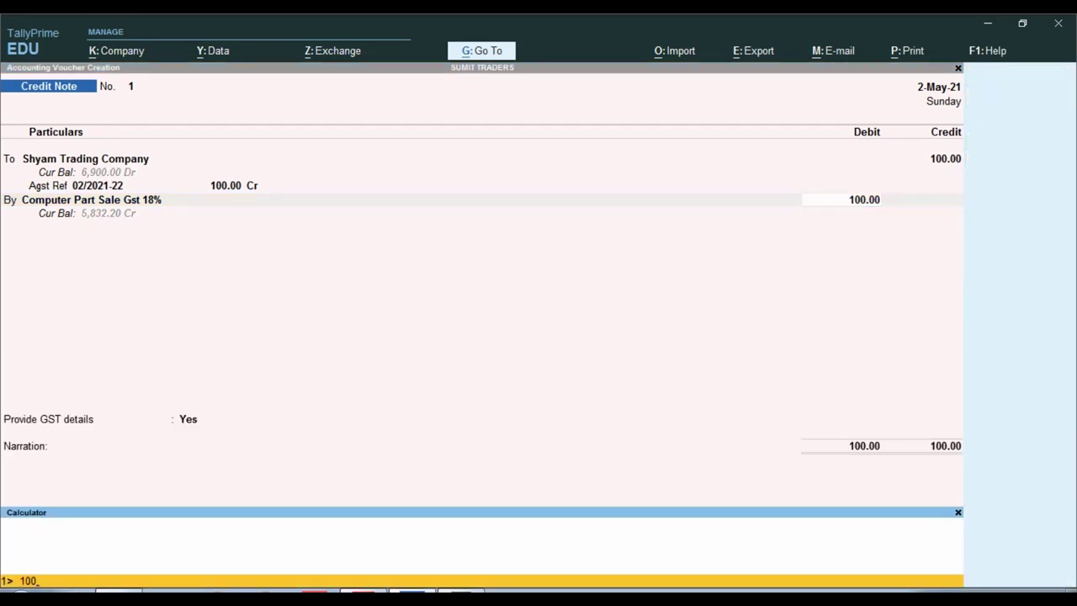
pyautogui.write('*100/118')
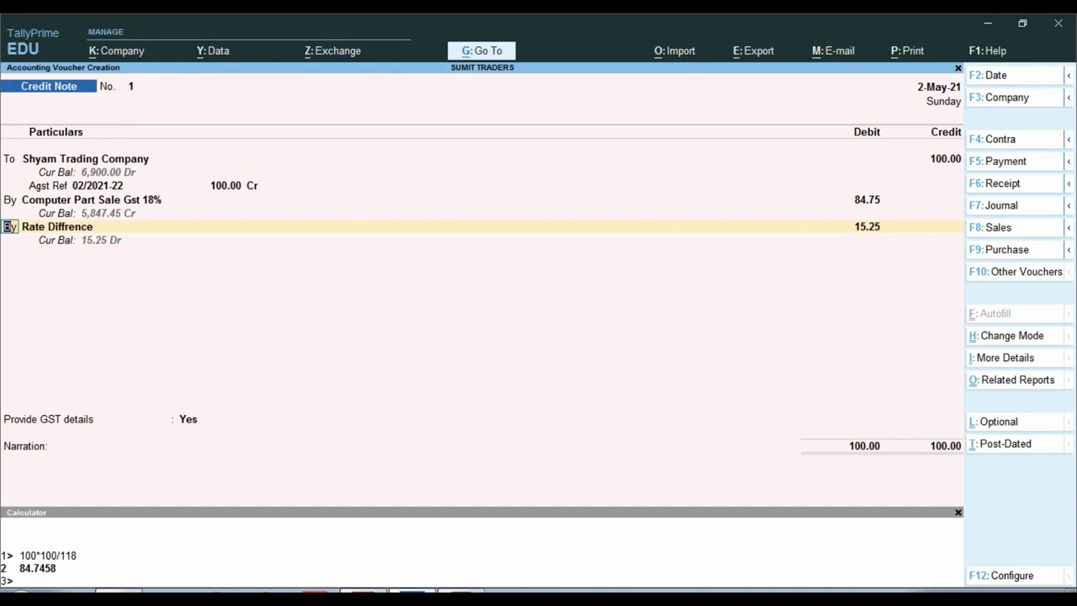
# - Add Cgst Tax as a debit line, calculate 15.25/2 and set its amount to 7.63
pyautogui.press('Return')
pyautogui.write('Cg')
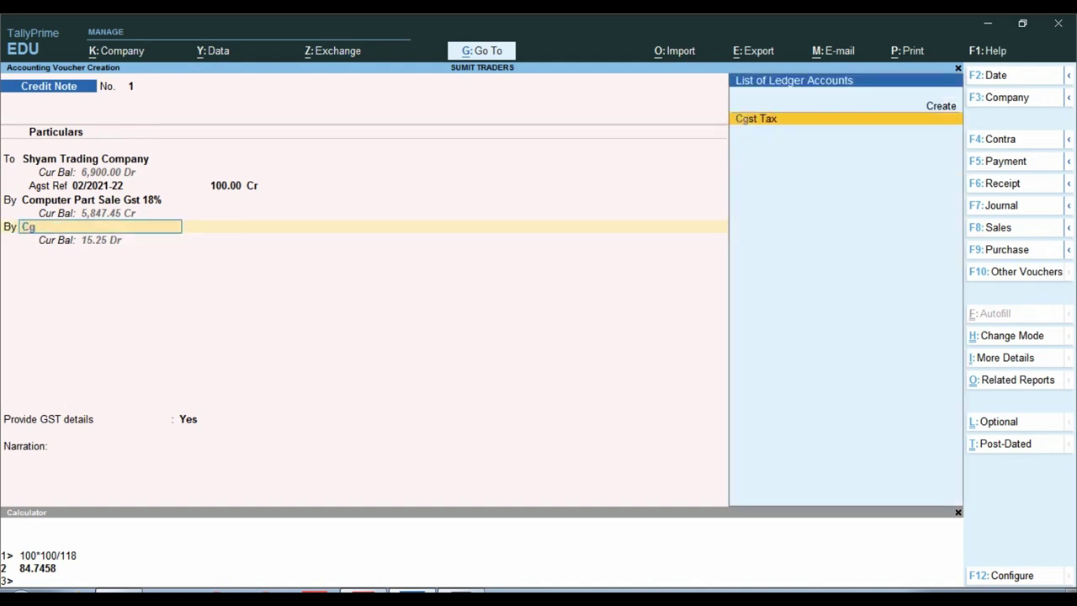
pyautogui.press('Return')
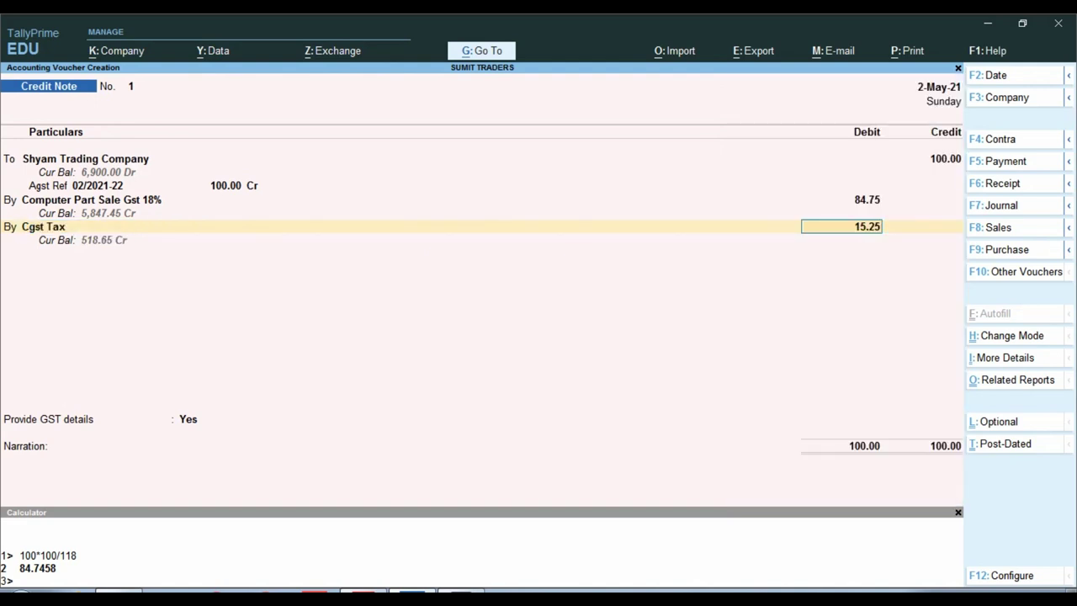
pyautogui.hotkey('ctrl', 'n')
pyautogui.write('15.2')
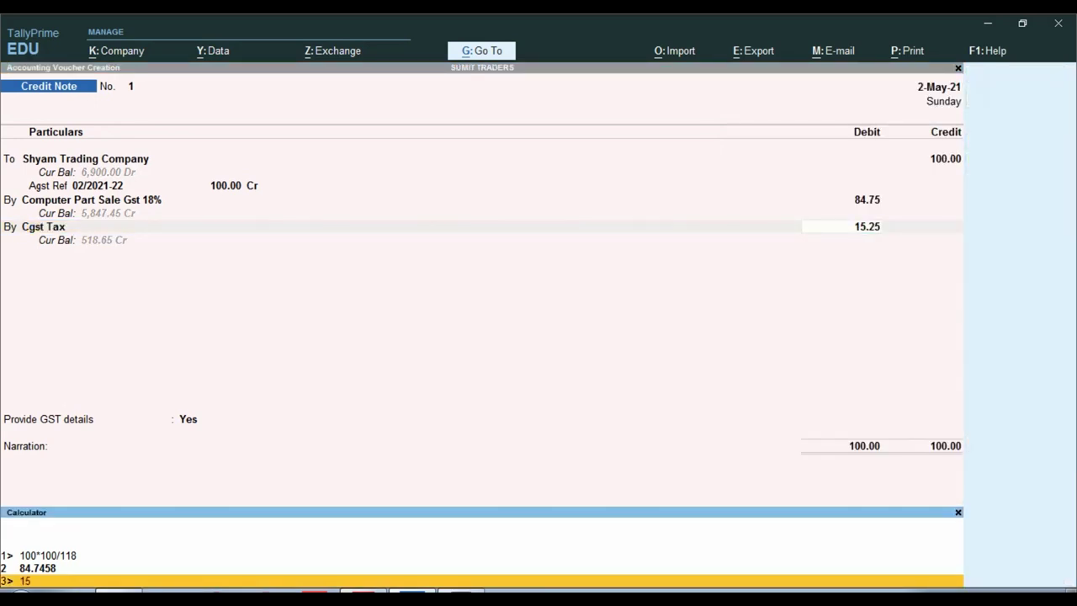
pyautogui.write('5/2')
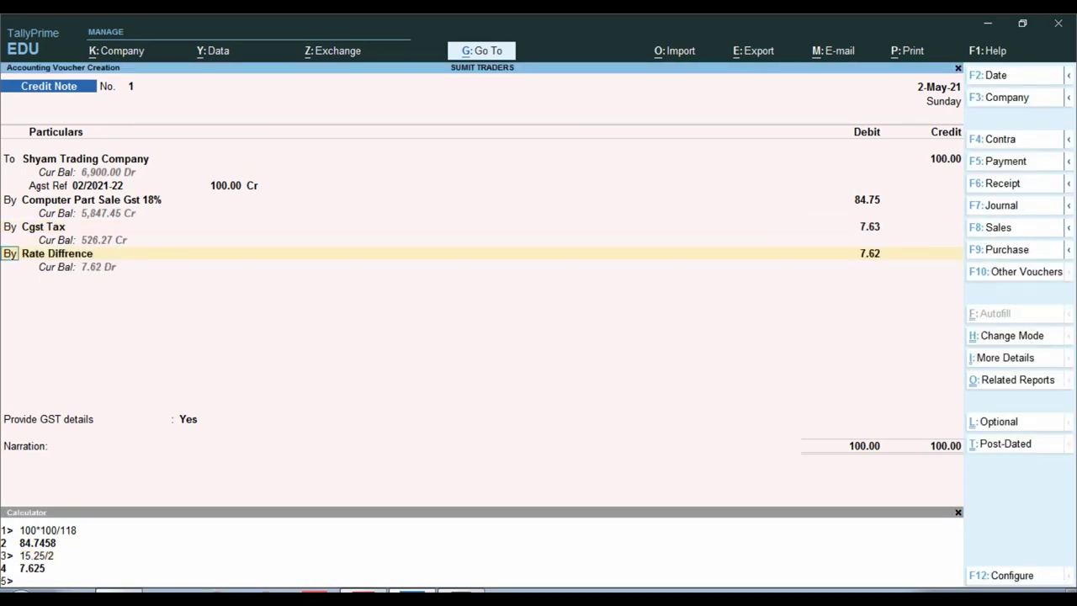
# - Add Sgst Tax as a debit line with an amount of 7.63
pyautogui.press('Return')
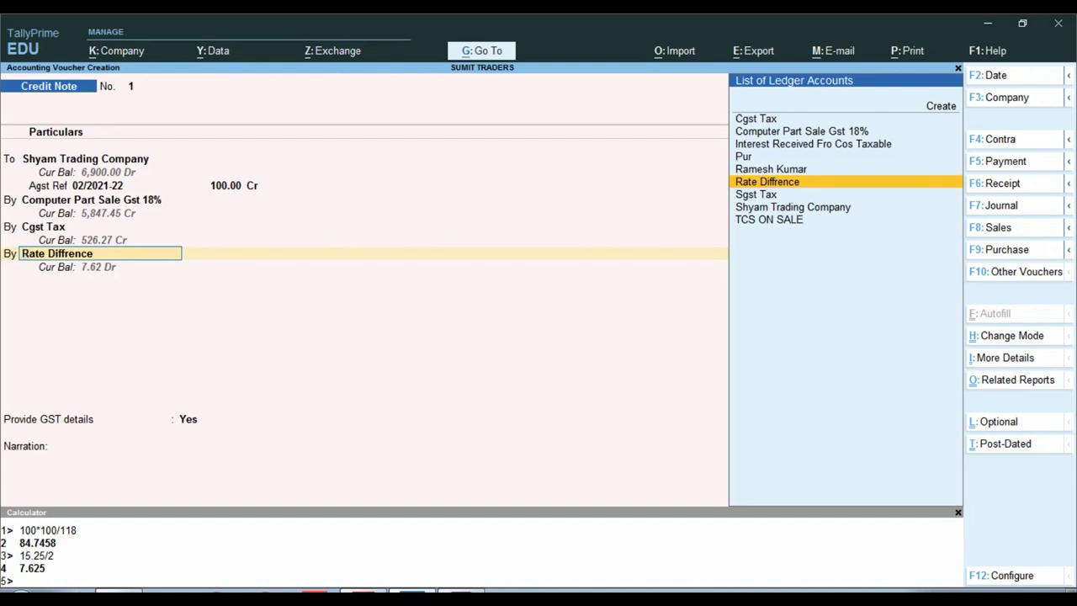
pyautogui.write('sg')
pyautogui.press('Return')
pyautogui.write('7.')
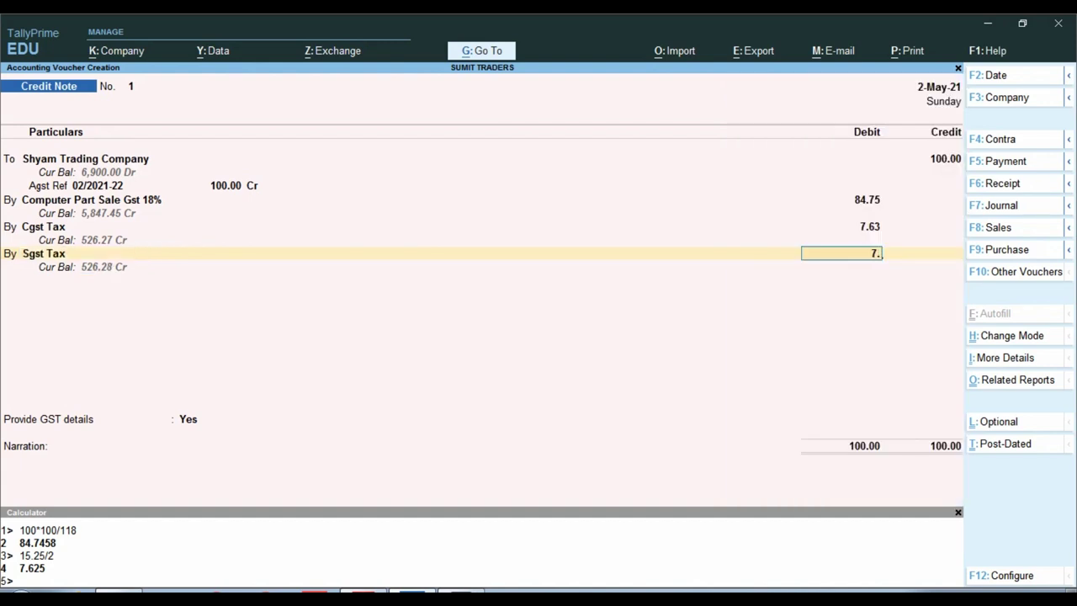
pyautogui.write('63')
pyautogui.press('Return')
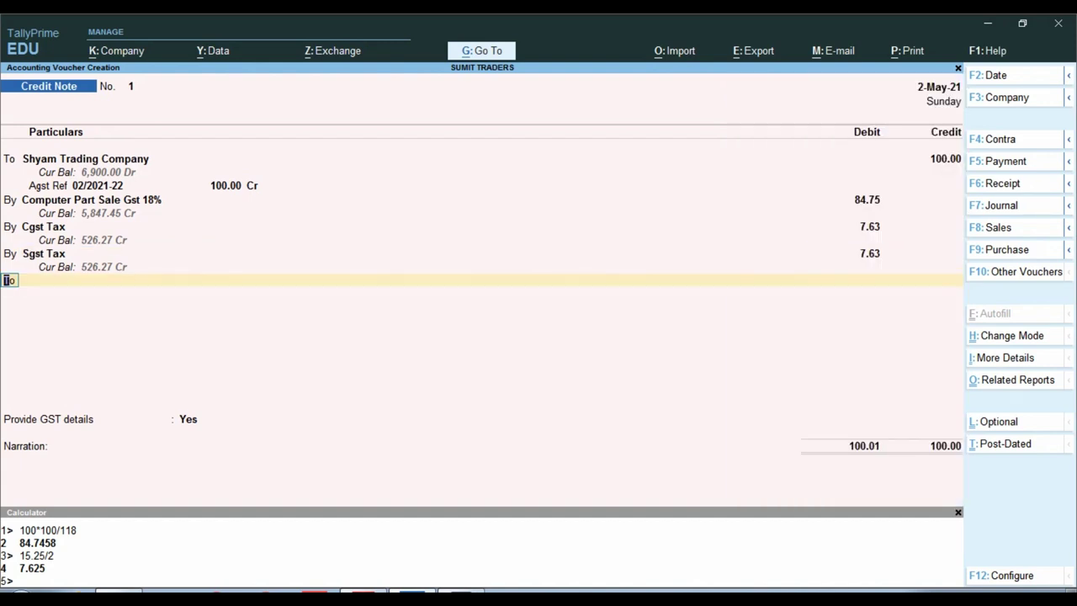
# - Start creating a ledger named Rounded Off under Indirect Expenses for the balancing credit line
pyautogui.press('Return')
pyautogui.write('R')
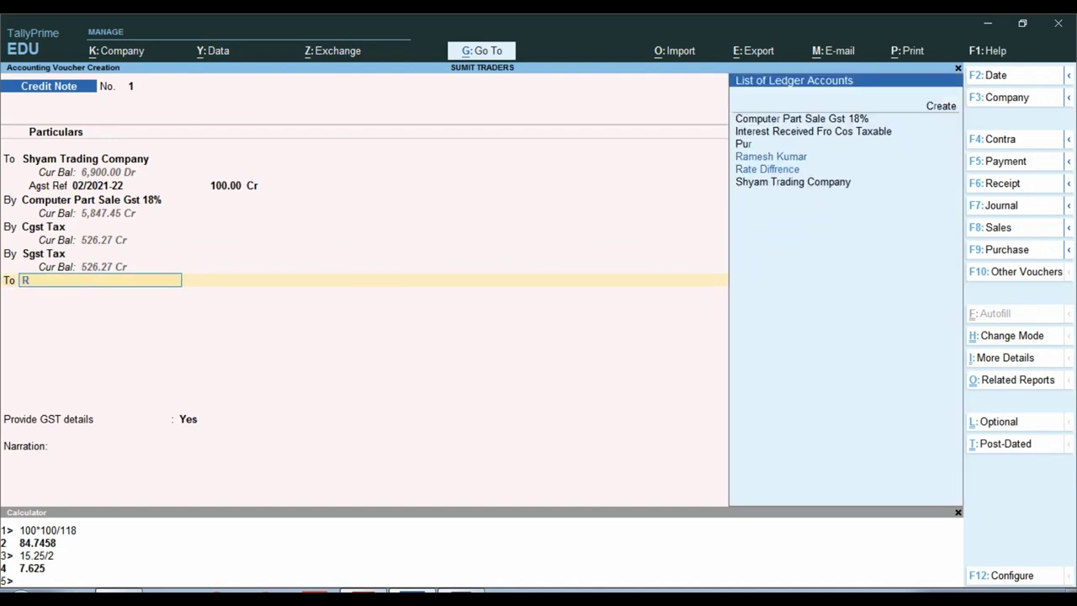
pyautogui.hotkey('alt', 'c')
pyautogui.write('Rounded o')
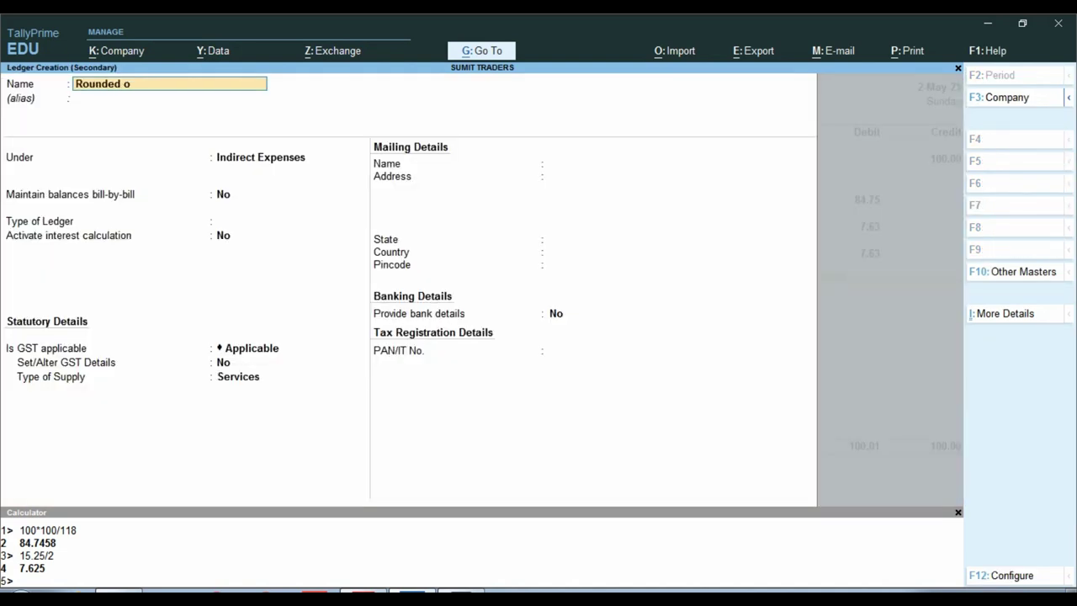
pyautogui.press('BackSpace')
pyautogui.write('Off')
pyautogui.press('Return')
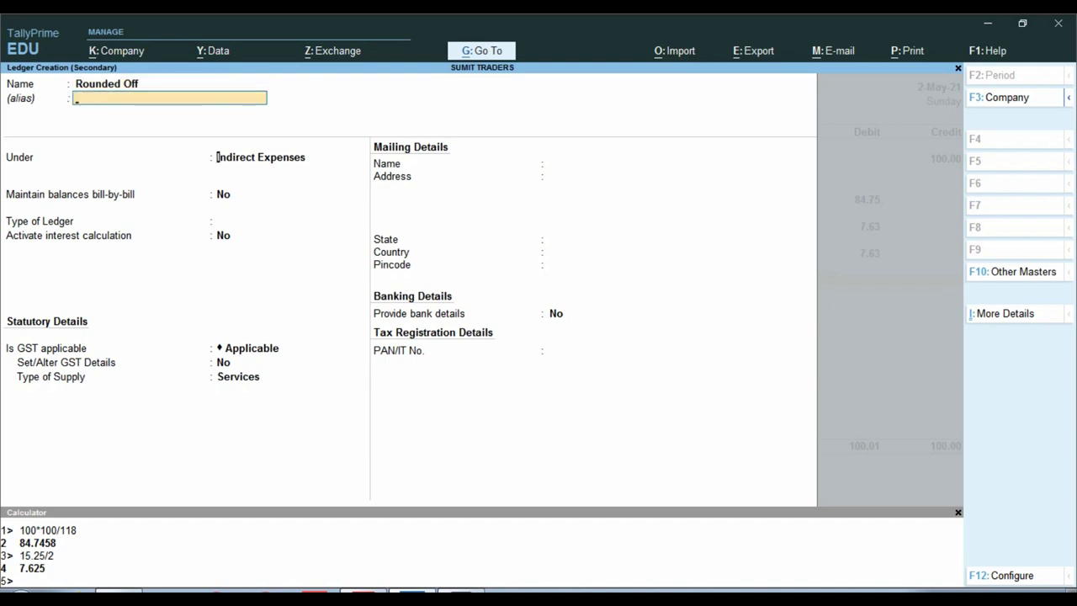
pyautogui.press('Return')
pyautogui.press('Return')
pyautogui.press('Return')
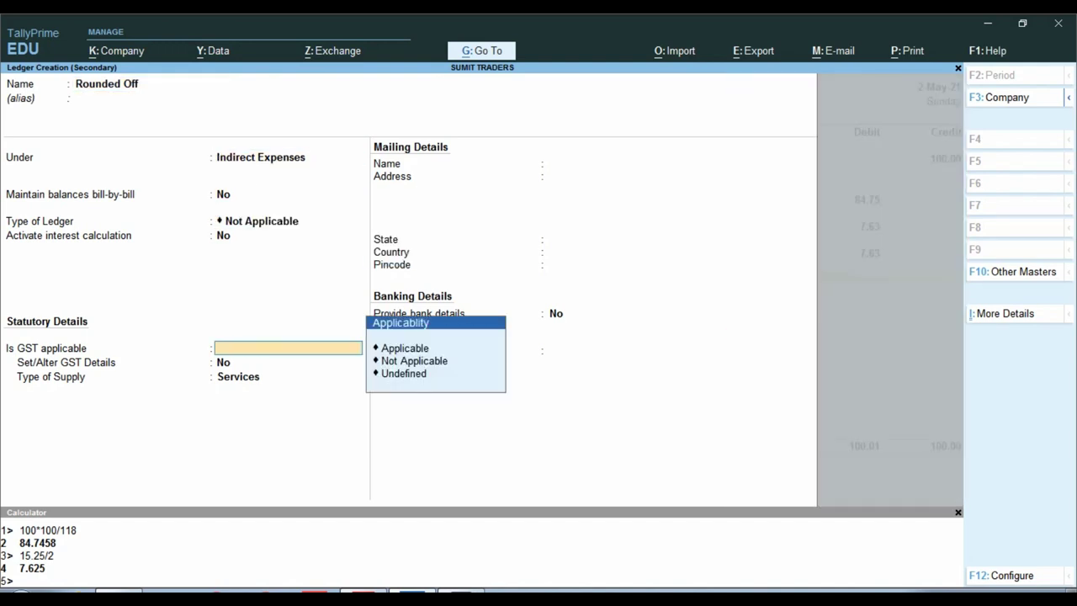
# - Save the Rounded Off ledger with GST Not Applicable and credit it with 0.01 in the voucher
pyautogui.press('Down')
pyautogui.press('Return')
pyautogui.press('Return')
pyautogui.press('Return')
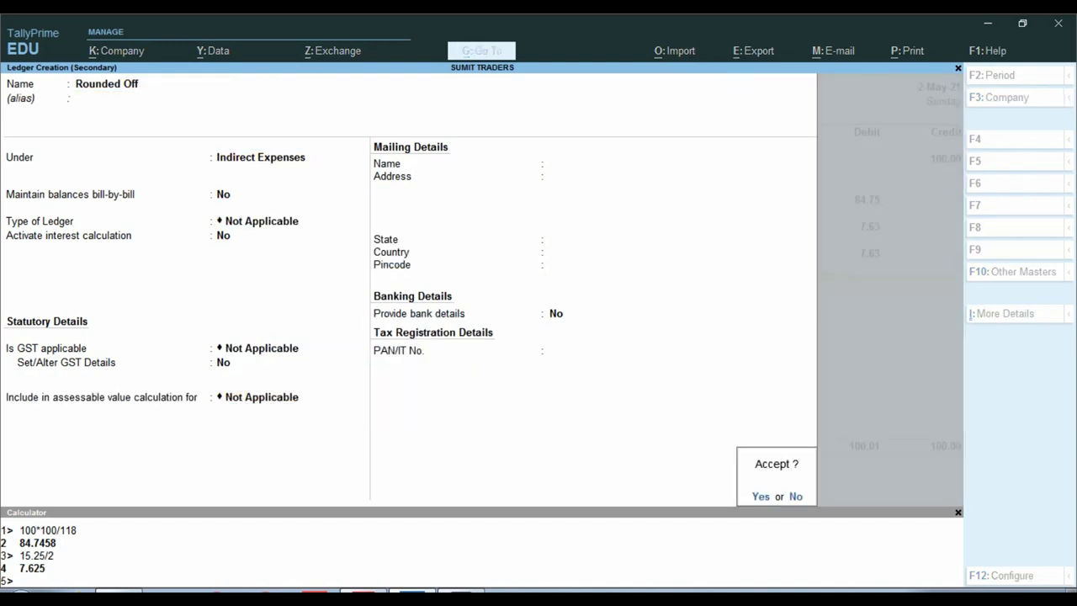
pyautogui.press('Return')
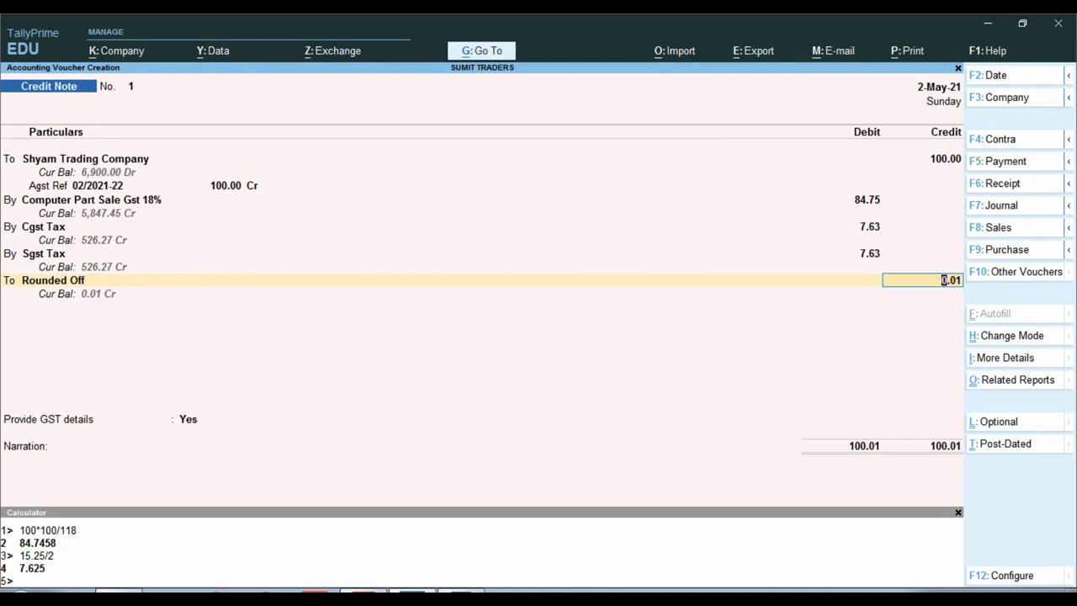
pyautogui.press('Return')
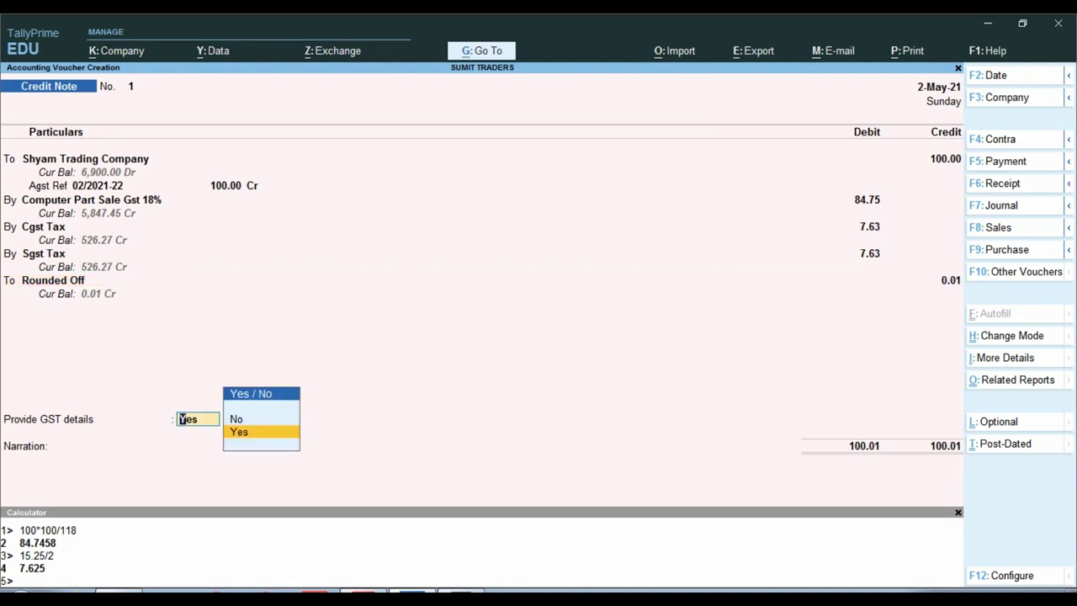
# - Provide the GST details with 07-Others as the reason for issuing the note, leaving the buyer's debit note number and date blank
pyautogui.press('Return')
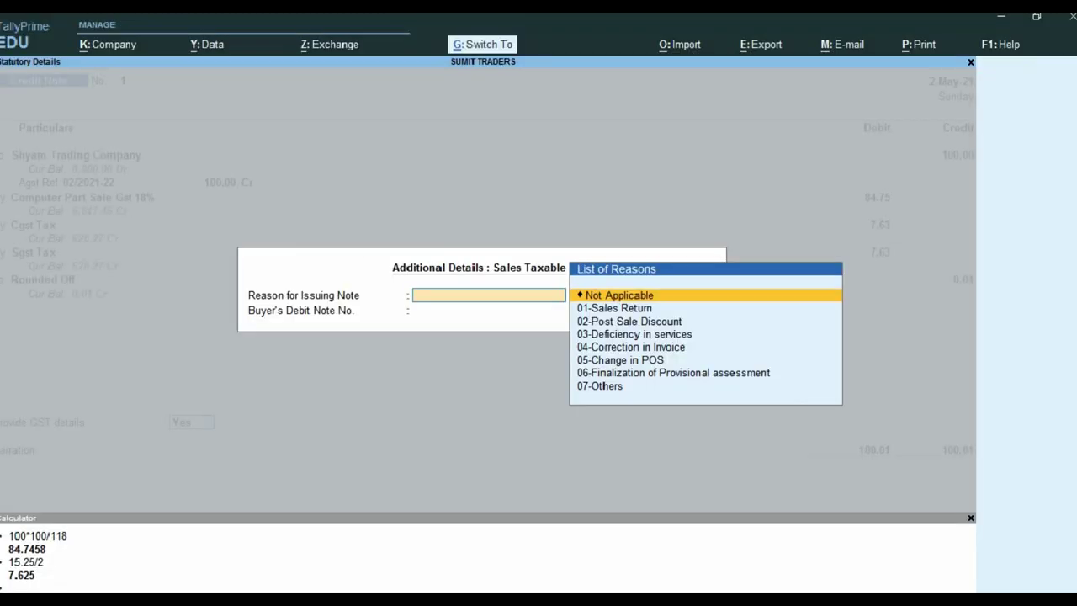
pyautogui.press('Down')
pyautogui.press('Down')
pyautogui.press('Down')
pyautogui.press('Down')
pyautogui.press('Down')
pyautogui.press('Down')
pyautogui.press('Down')
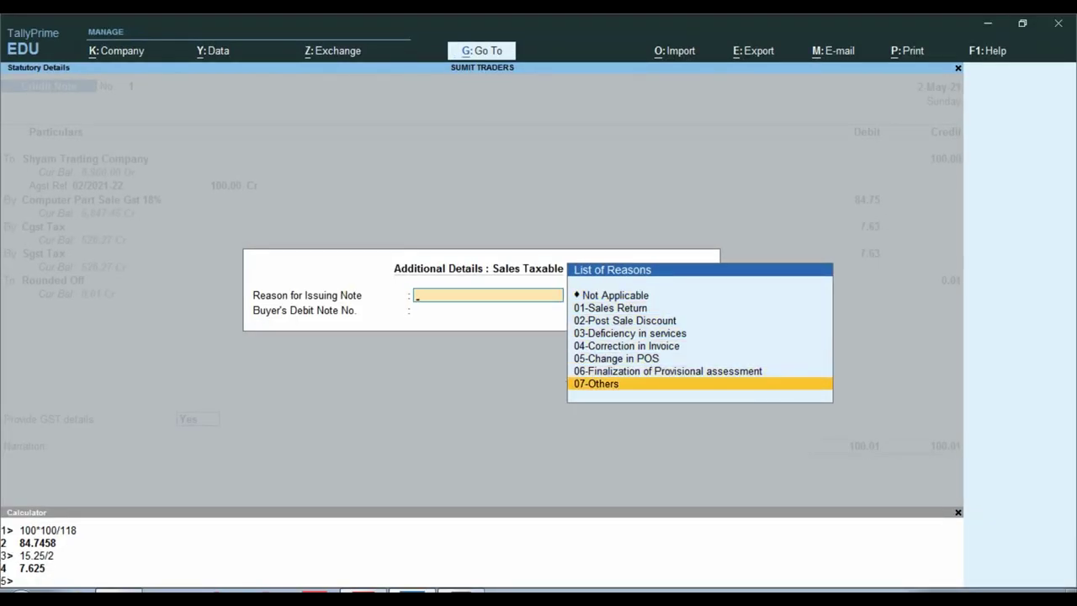
pyautogui.press('Return')
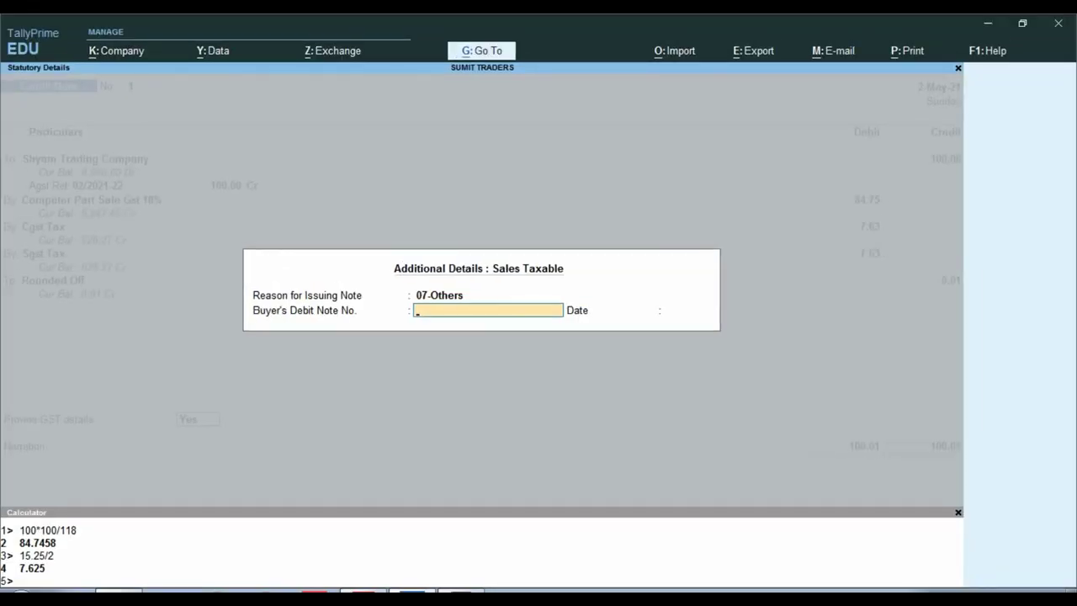
pyautogui.press('Return')
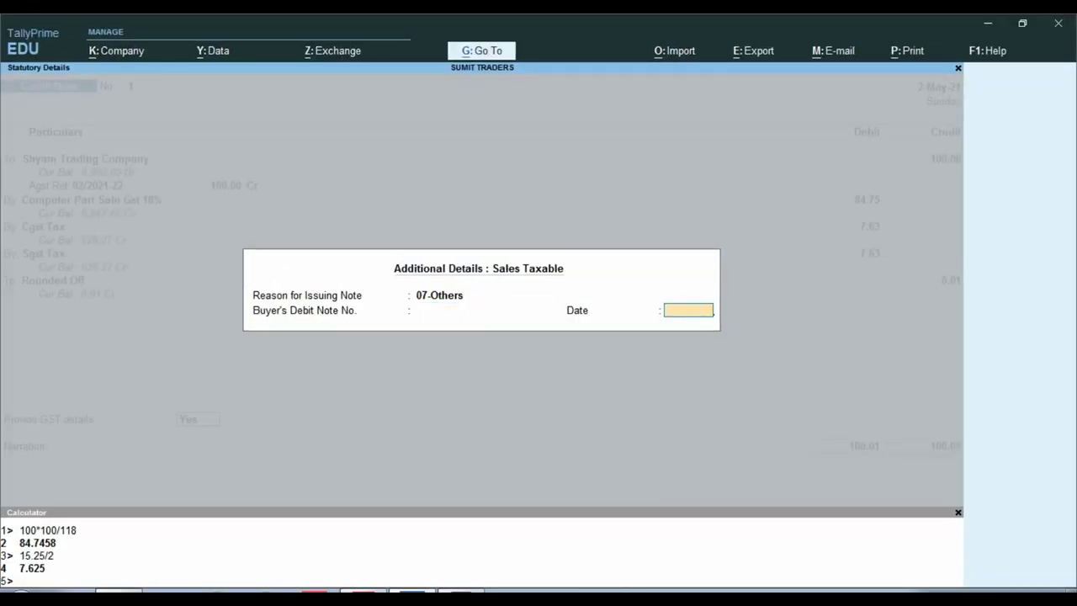
pyautogui.press('Return')
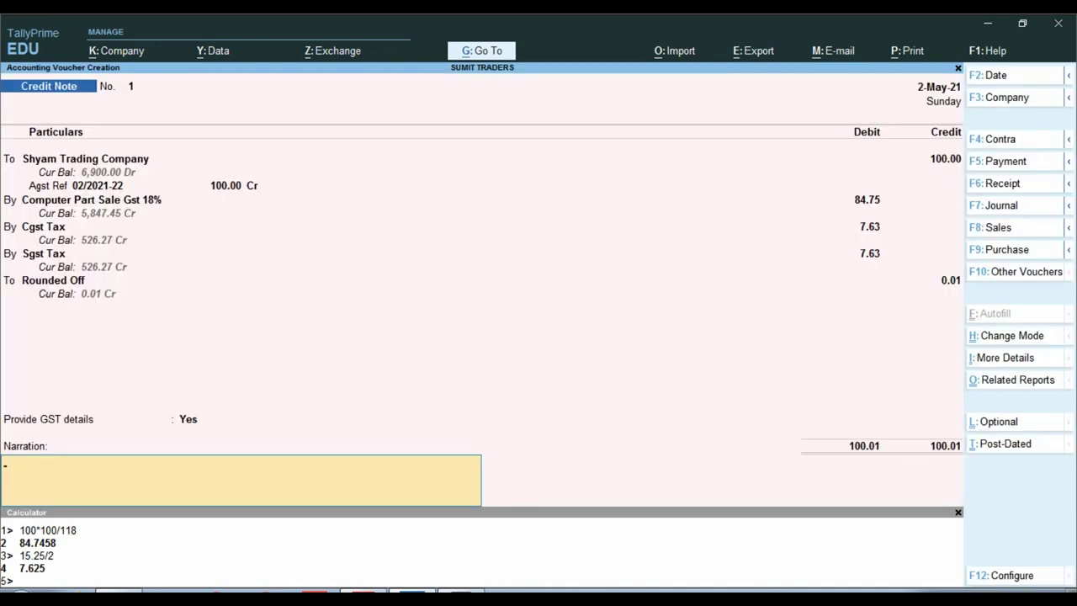
# - Save the credit note without a narration, accepting the modified tax details with conflicts, and leave voucher entry
pyautogui.press('Return')
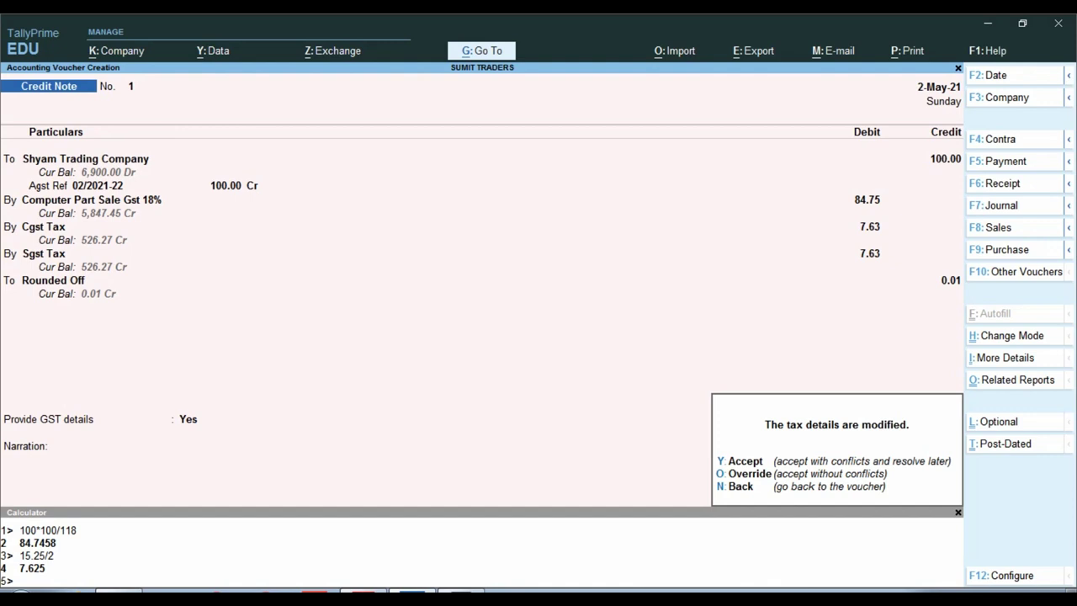
pyautogui.press('y')
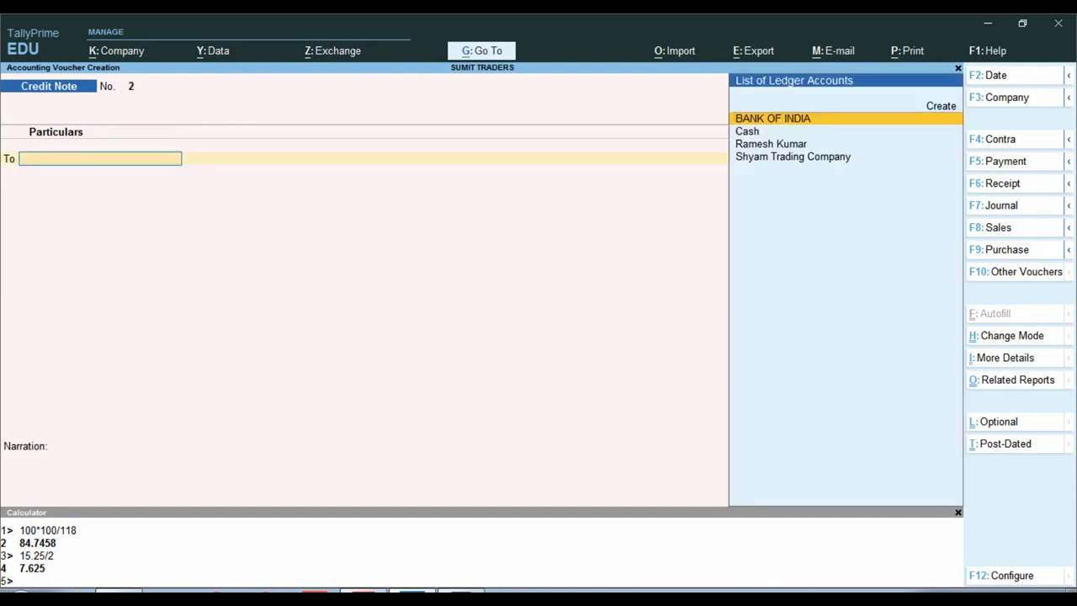
pyautogui.press('Escape')
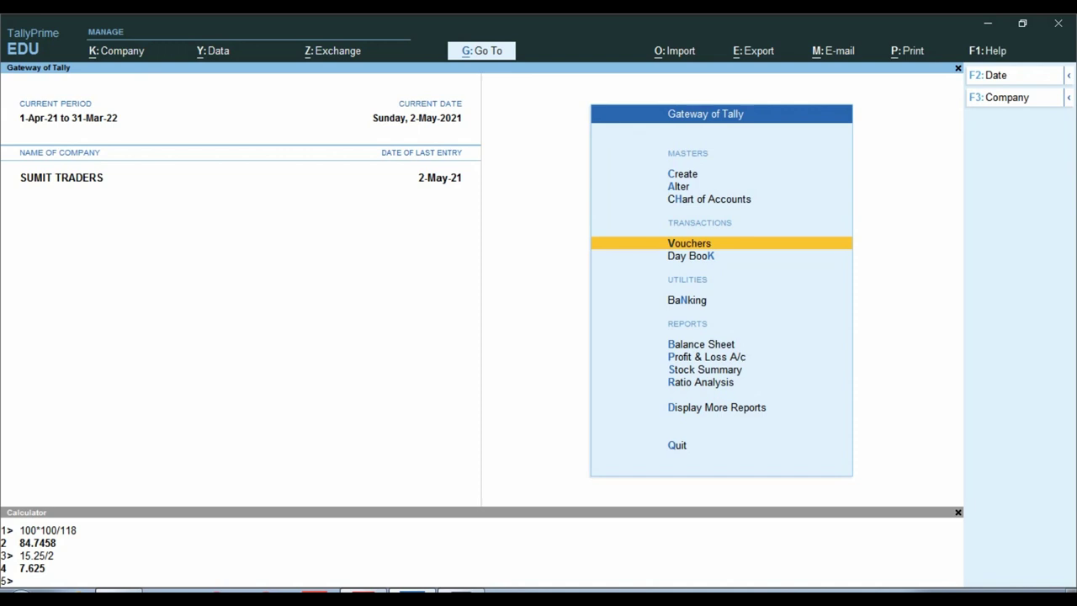
# - Display the Day Book and open the saved credit note for Shyam Trading Company
pyautogui.press('d')
pyautogui.press('d')
pyautogui.press('Return')
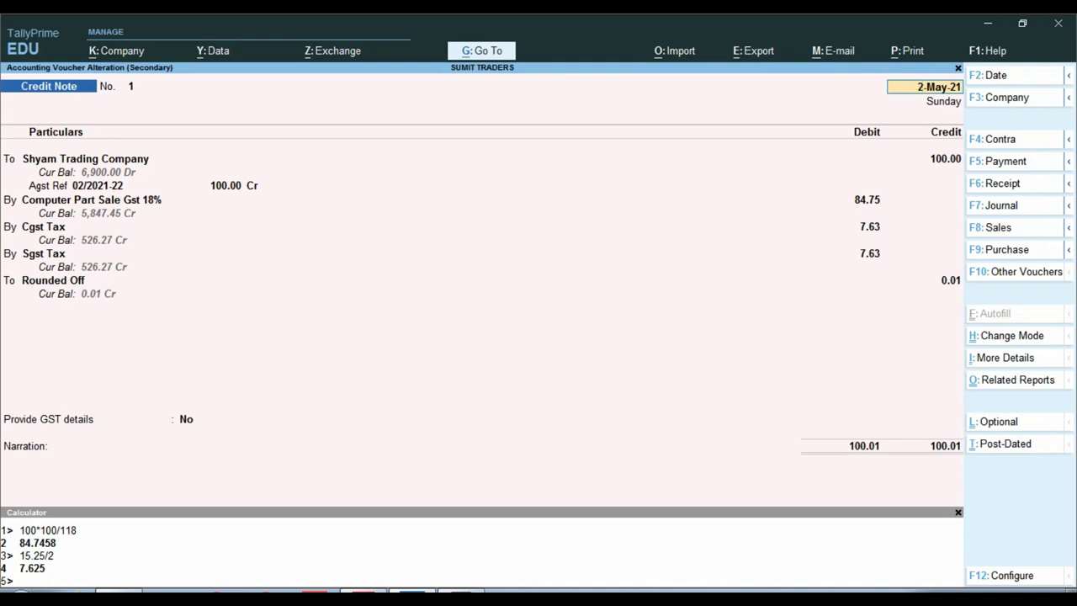
# - Start closing the Shyam Trading Company credit note without changing it, leaving the quit confirmation unanswered
pyautogui.press('ctrl')
pyautogui.press('Escape')
pyautogui.press('Escape')
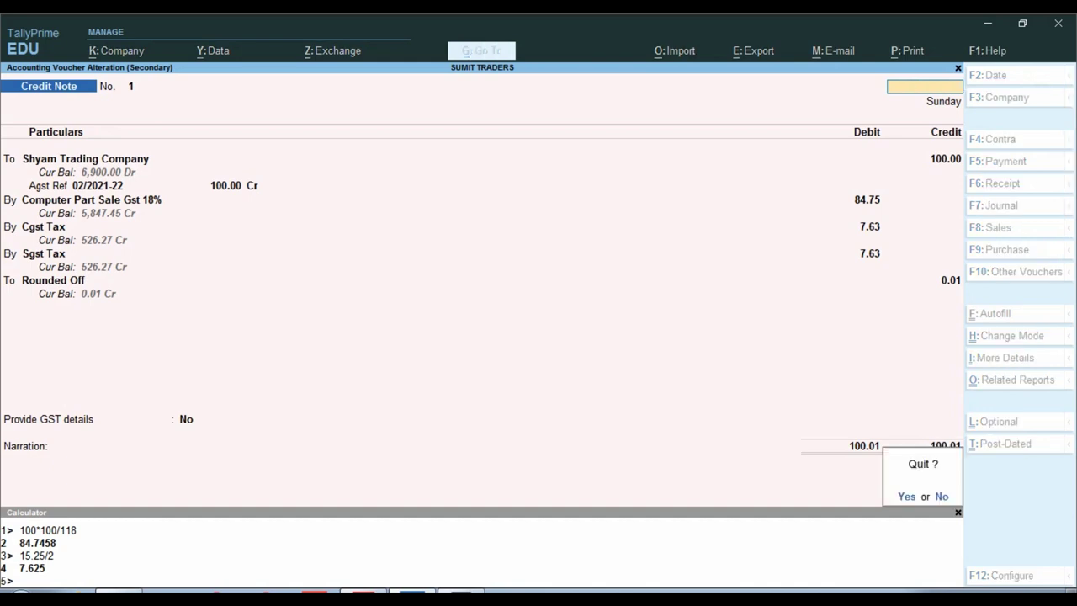
# - Switch to Adobe Reader to review the sales invoice's keyboard line, grand total and tax summary, and return to TallyPrime
pyautogui.hotkey('alt', 'Tab')
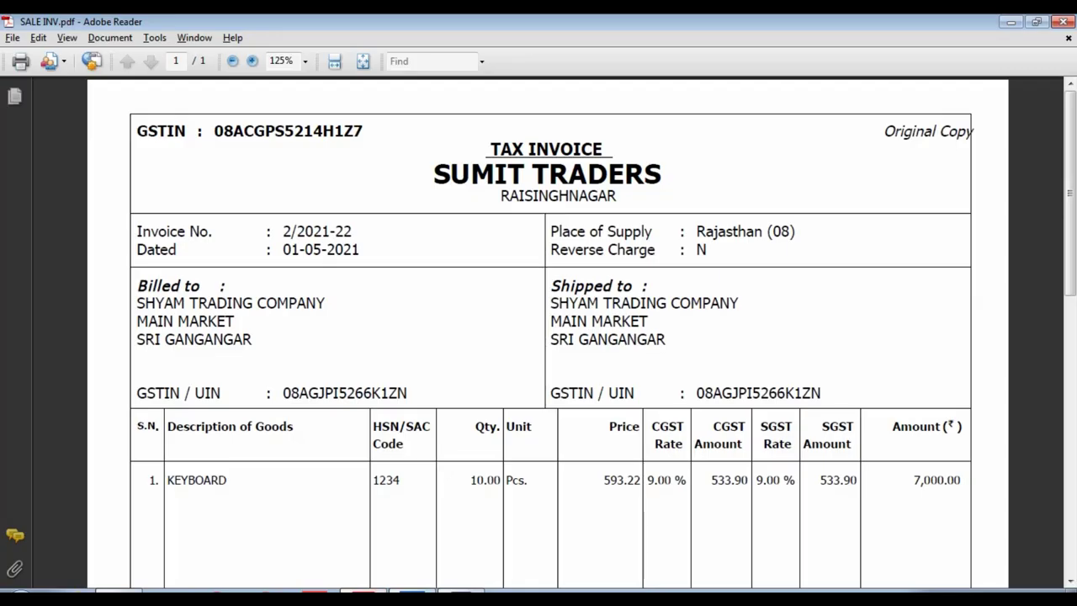
pyautogui.scroll(-15, 539, 337)
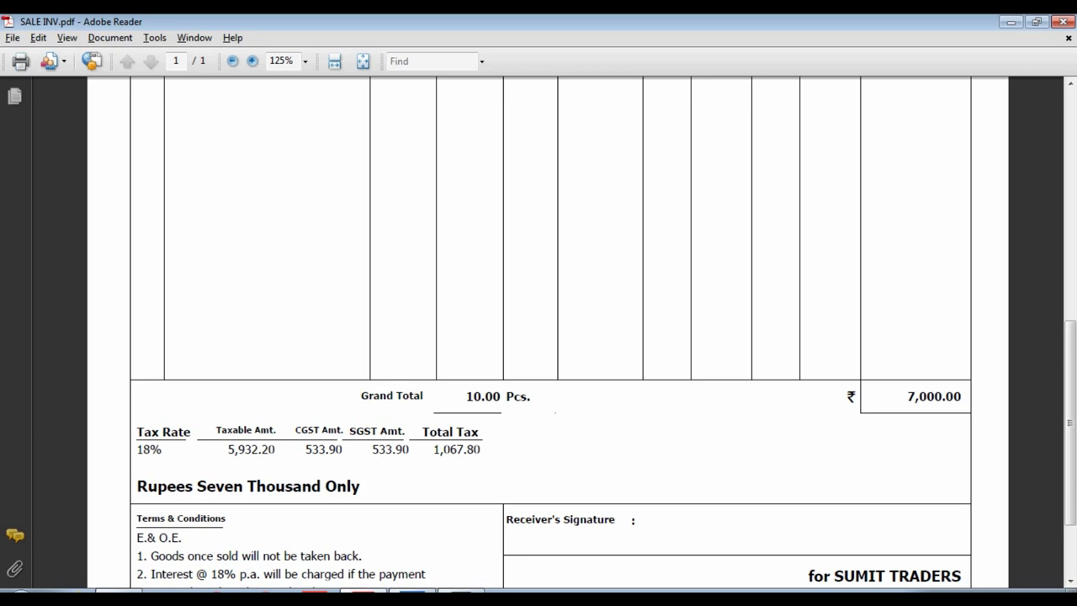
pyautogui.scroll(10, 539, 337)
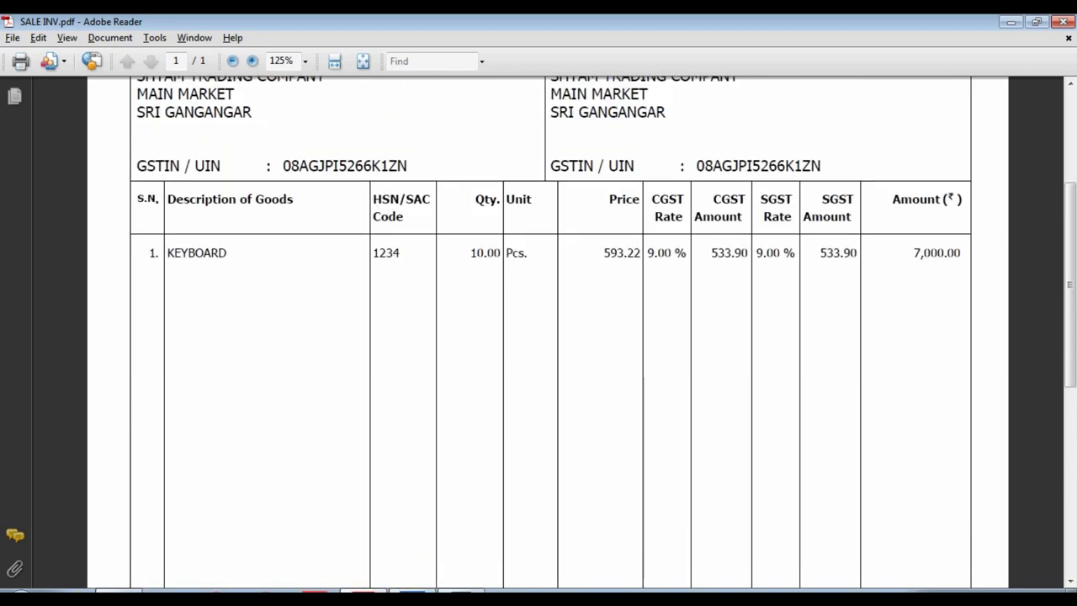
pyautogui.scroll(-10, 539, 336)
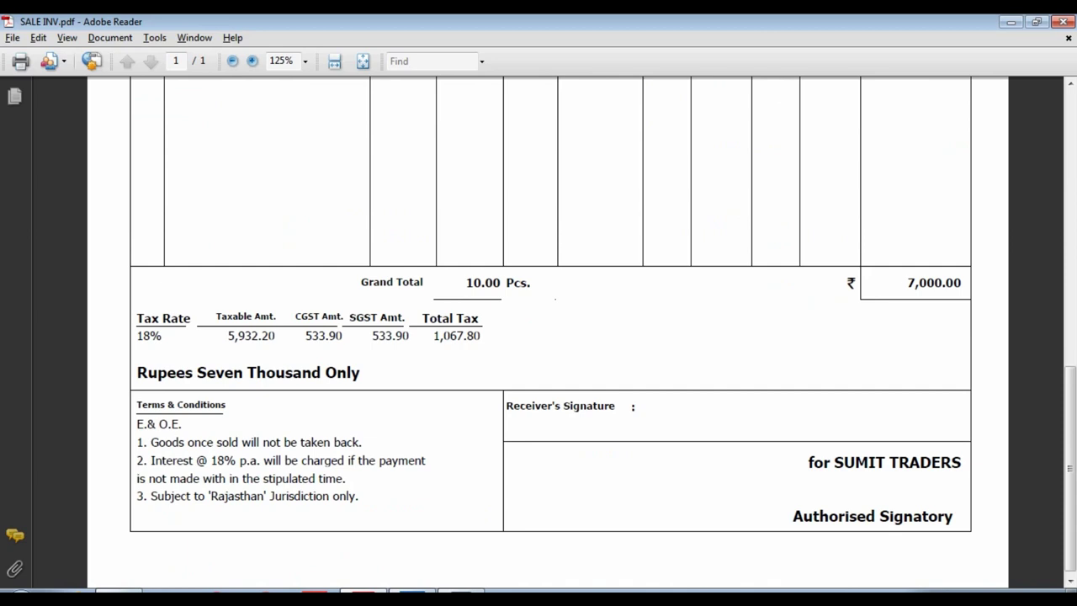
pyautogui.scroll(1, 552, 412)
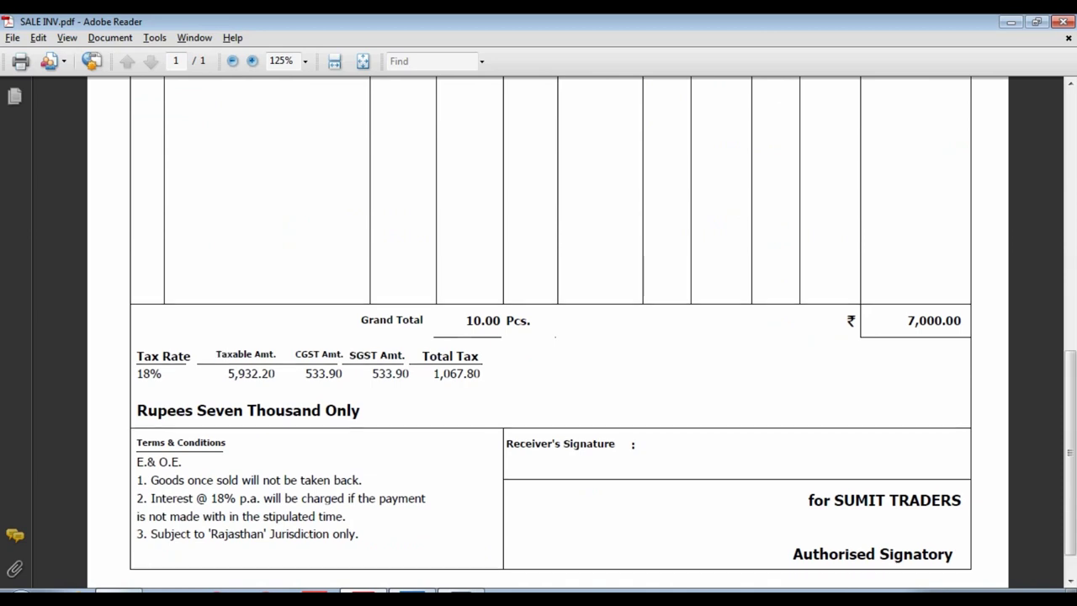
pyautogui.hotkey('alt', 'Tab')
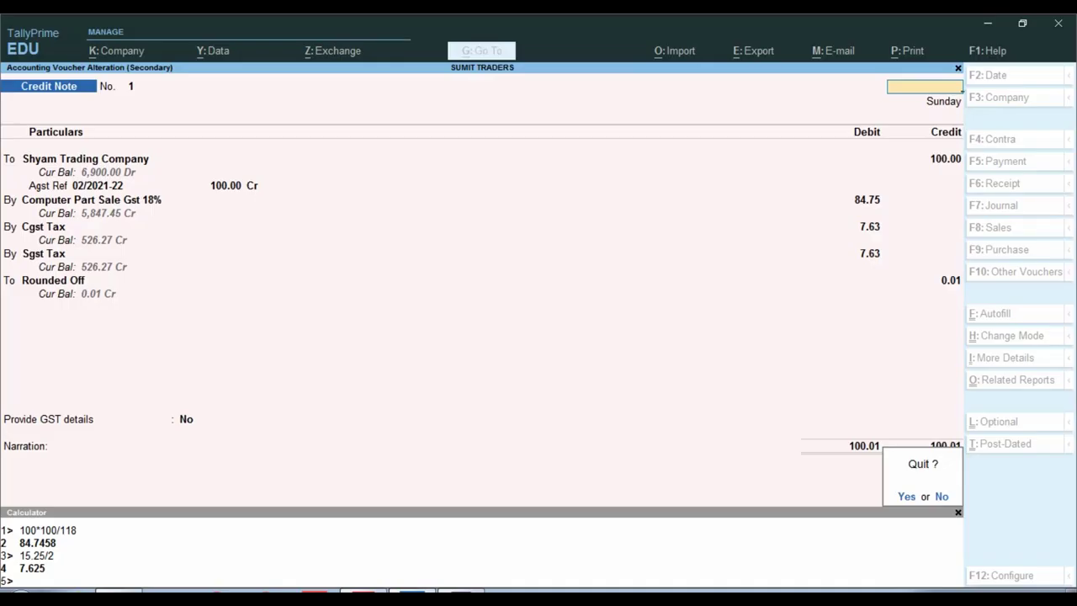